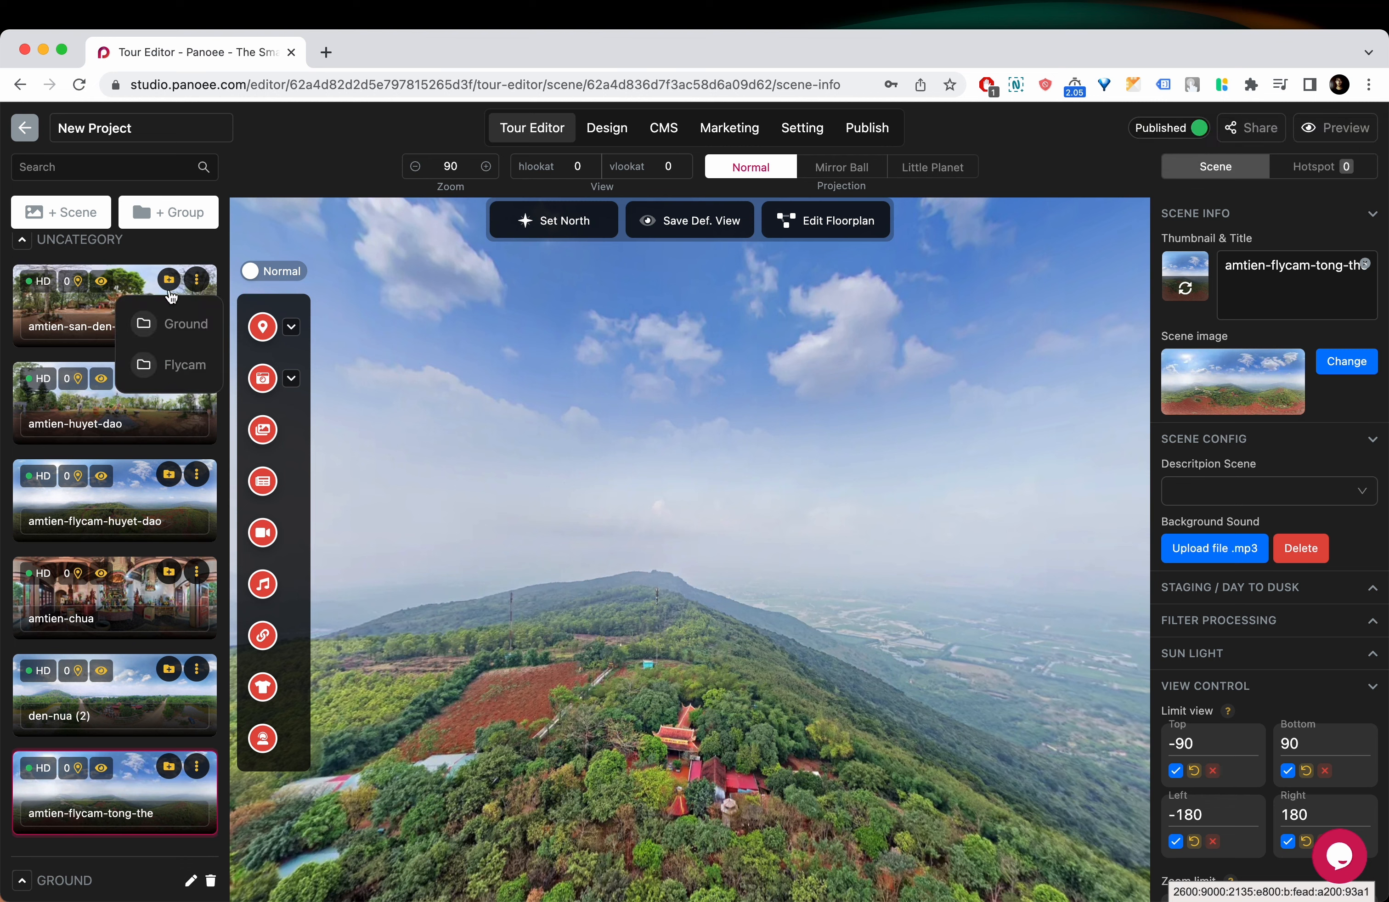
Step: Move amtien-san-den-am-tien, amtien-huyet-dao and amtien-chua into the Ground group, and amtien-flycam-huyet-dao into the Flycam group
{"action": "left_click", "coordinate": [175, 323]}
{"action": "left_click", "coordinate": [172, 324]}
{"action": "left_click", "coordinate": [169, 281]}
{"action": "left_click", "coordinate": [176, 364]}
{"action": "left_click", "coordinate": [168, 281]}
{"action": "left_click", "coordinate": [174, 325]}
Step: Move the remaining uncategorised scenes, den-nua (2) and amtien-flycam-tong-the, into the Flycam group
{"action": "left_click", "coordinate": [169, 280]}
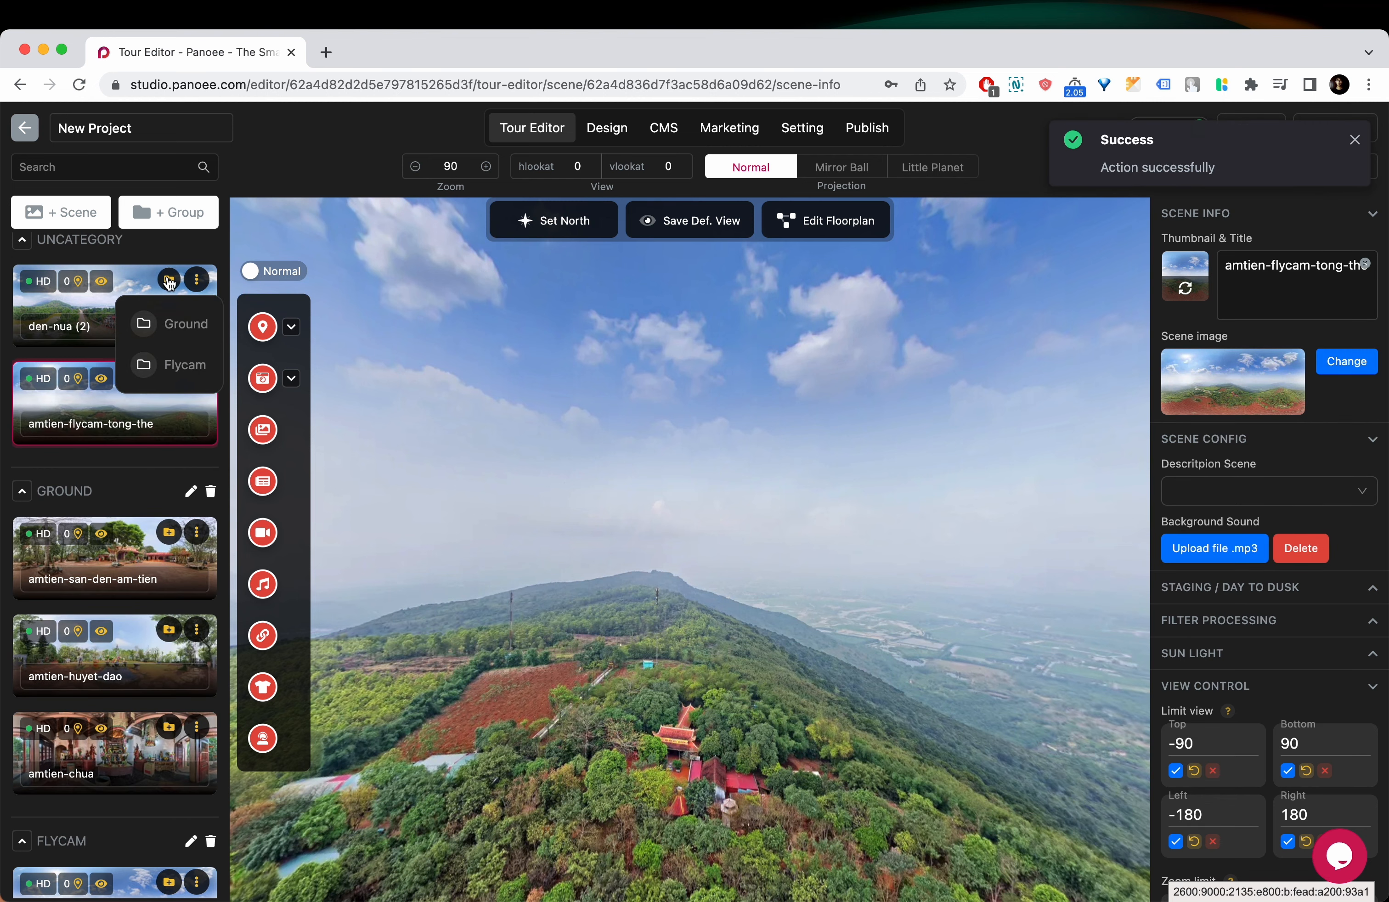
{"action": "left_click", "coordinate": [174, 364]}
{"action": "left_click", "coordinate": [169, 280]}
{"action": "left_click", "coordinate": [167, 362]}
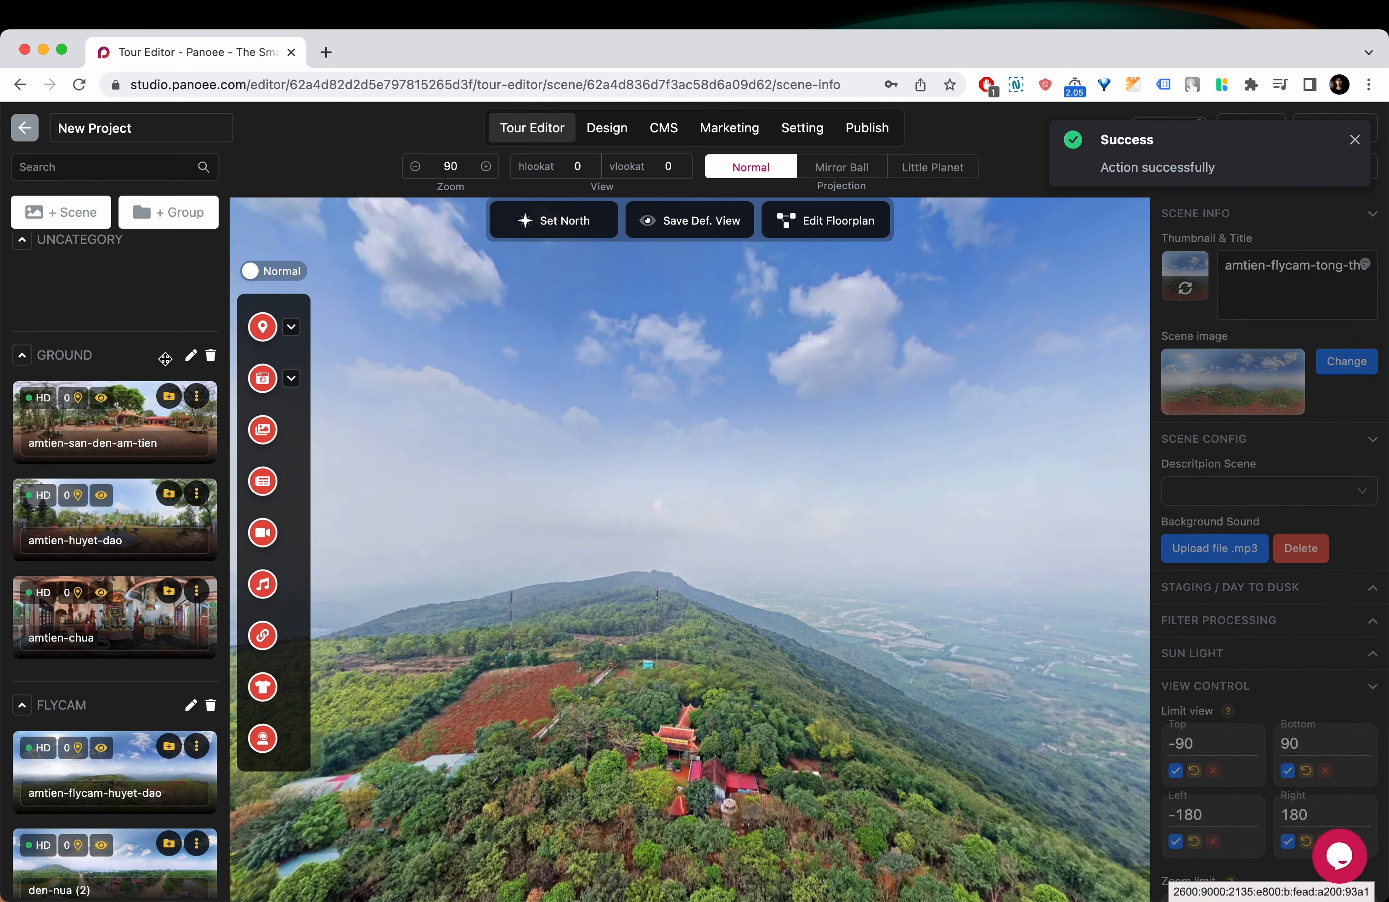
Step: Rename the first two scenes of the Ground group as scene 1 and scene 2
{"action": "double_click", "coordinate": [129, 440]}
{"action": "type", "text": "scene1"}
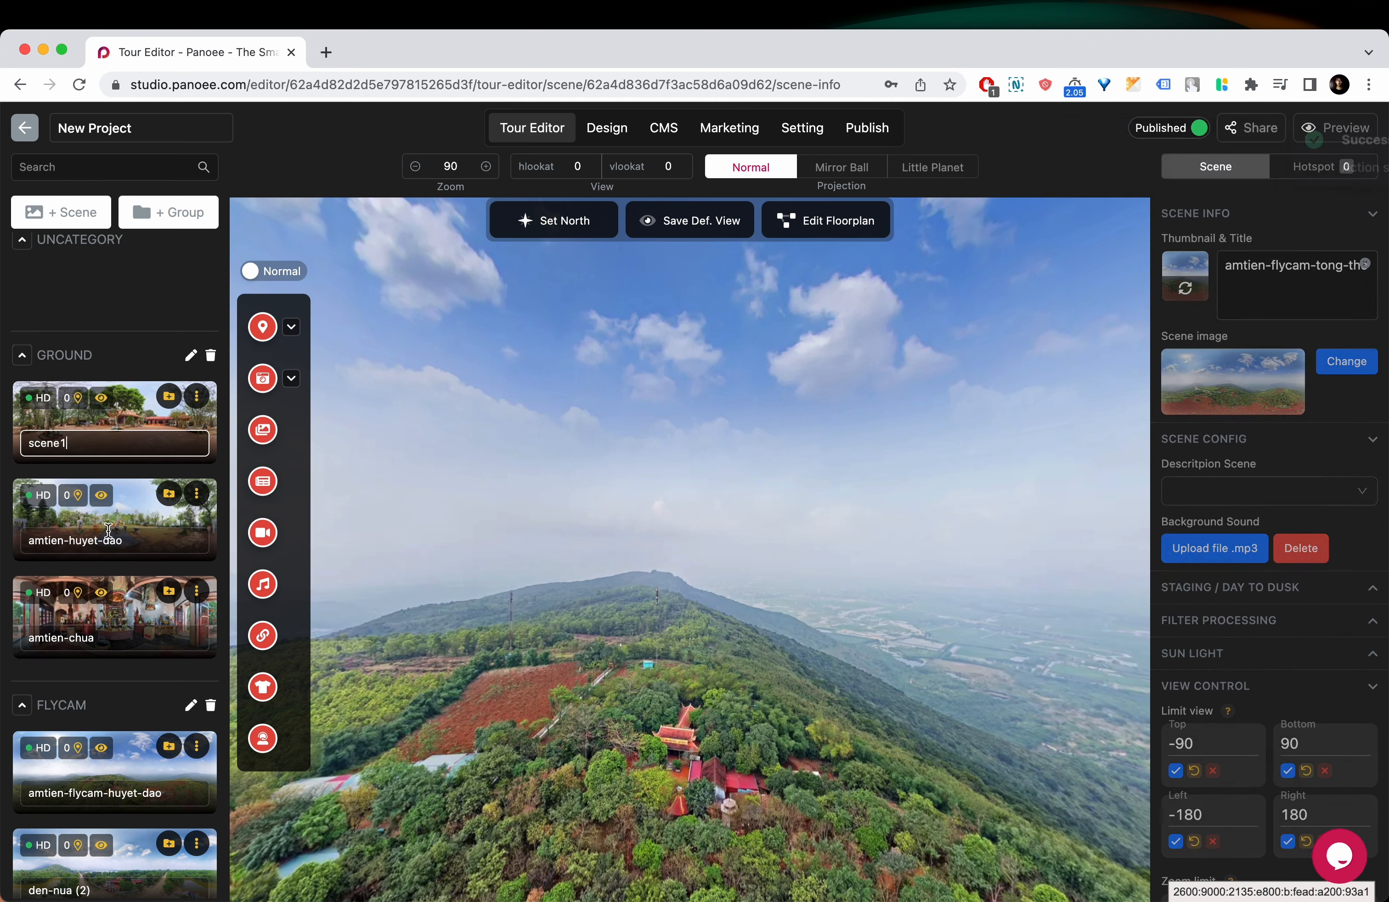
{"action": "key", "text": "Return"}
{"action": "double_click", "coordinate": [97, 541]}
{"action": "type", "text": "scene 2"}
{"action": "key", "text": "Return"}
{"action": "left_click", "coordinate": [61, 443]}
{"action": "key", "text": "Tab"}
Step: In scene 1, place a hotspot linking to scene 2 in front of the small building and label it "Go to scene 2"
{"action": "left_click", "coordinate": [115, 419]}
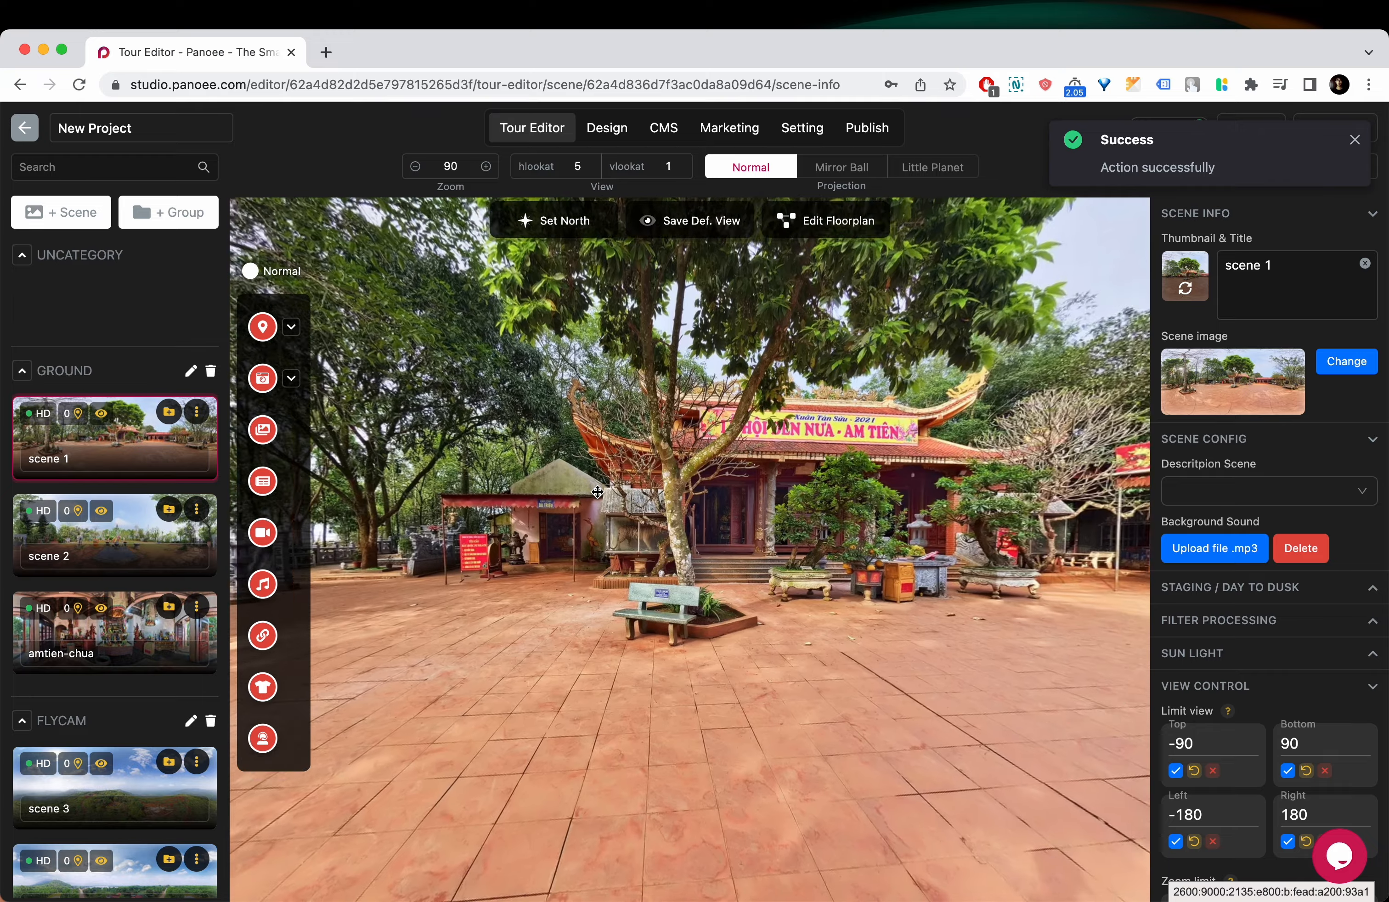
{"action": "left_click_drag", "start_coordinate": [115, 528], "coordinate": [538, 561]}
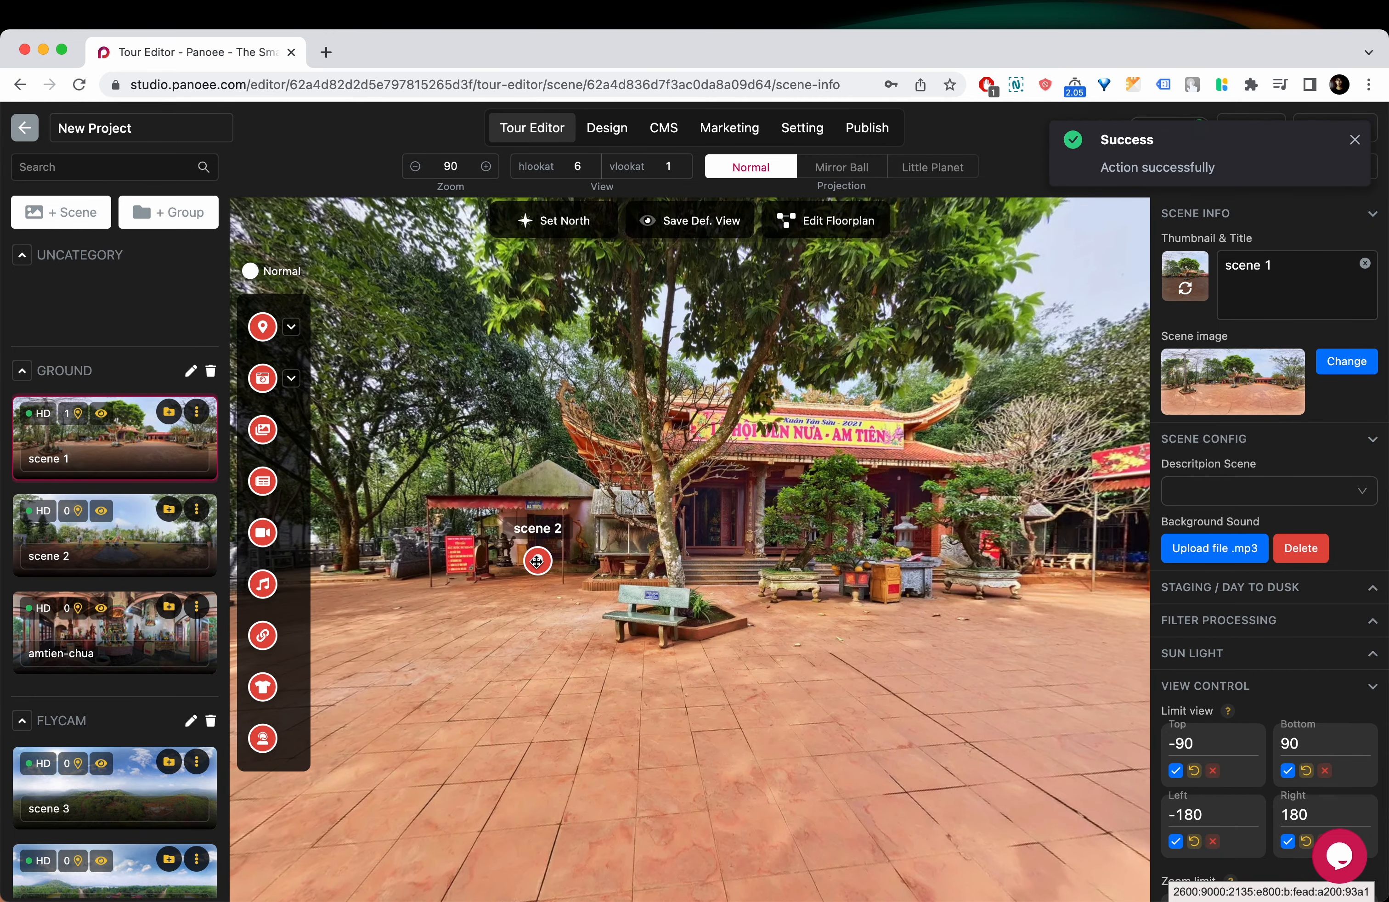
{"action": "type", "text": "Go to scene 2"}
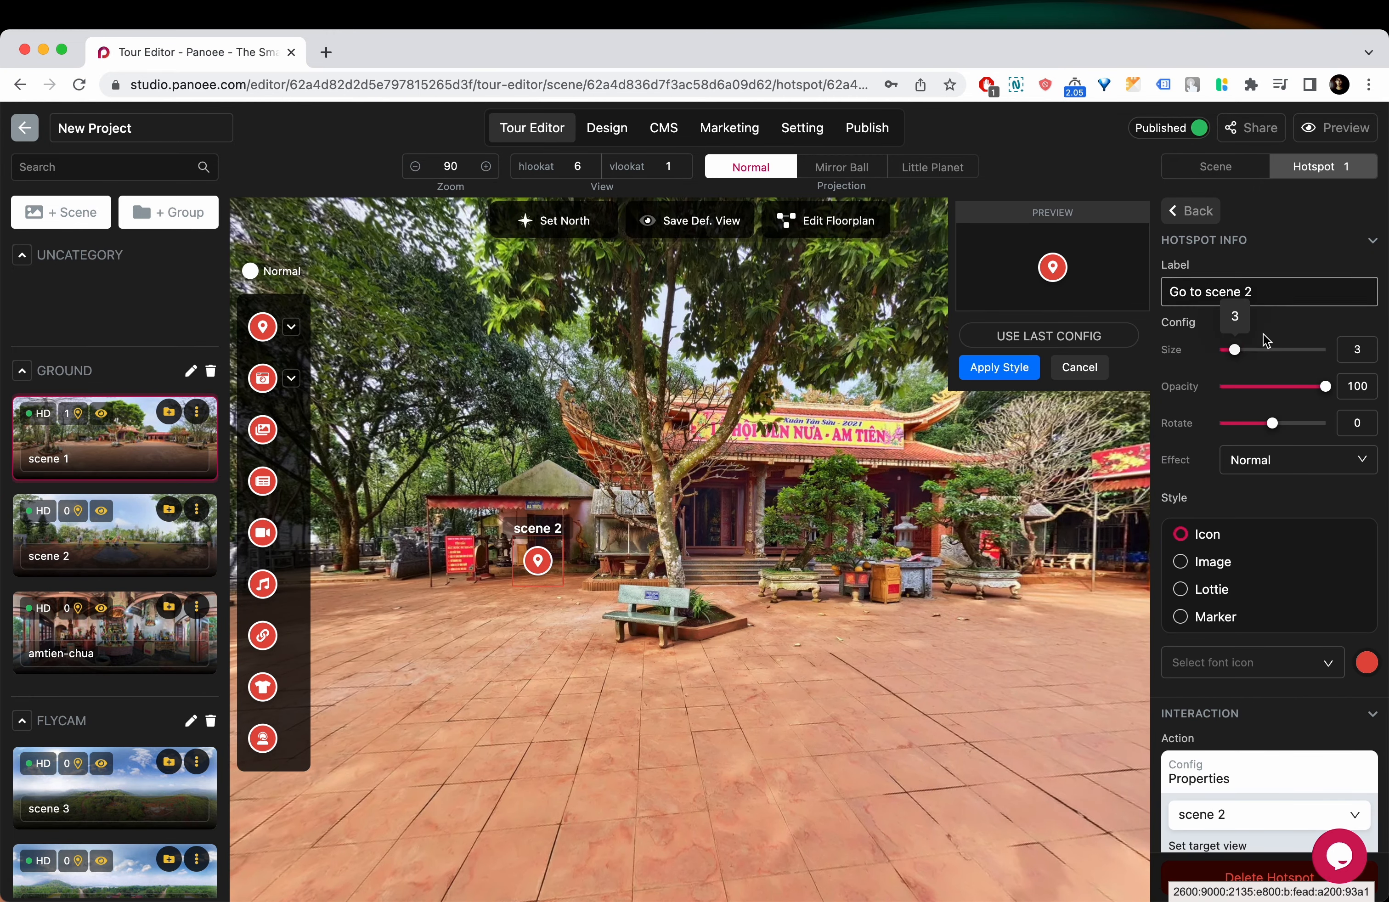
{"action": "left_click", "coordinate": [1221, 571]}
Step: In scene 3, place a hotspot linking to scene 2 on the garden clearing and apply a round-topped Marker style to it
{"action": "left_click", "coordinate": [115, 788]}
{"action": "left_click_drag", "start_coordinate": [115, 533], "coordinate": [550, 702]}
{"action": "left_click", "coordinate": [1189, 616]}
{"action": "scroll", "coordinate": [1259, 612], "scroll_direction": "down", "scroll_amount": 3}
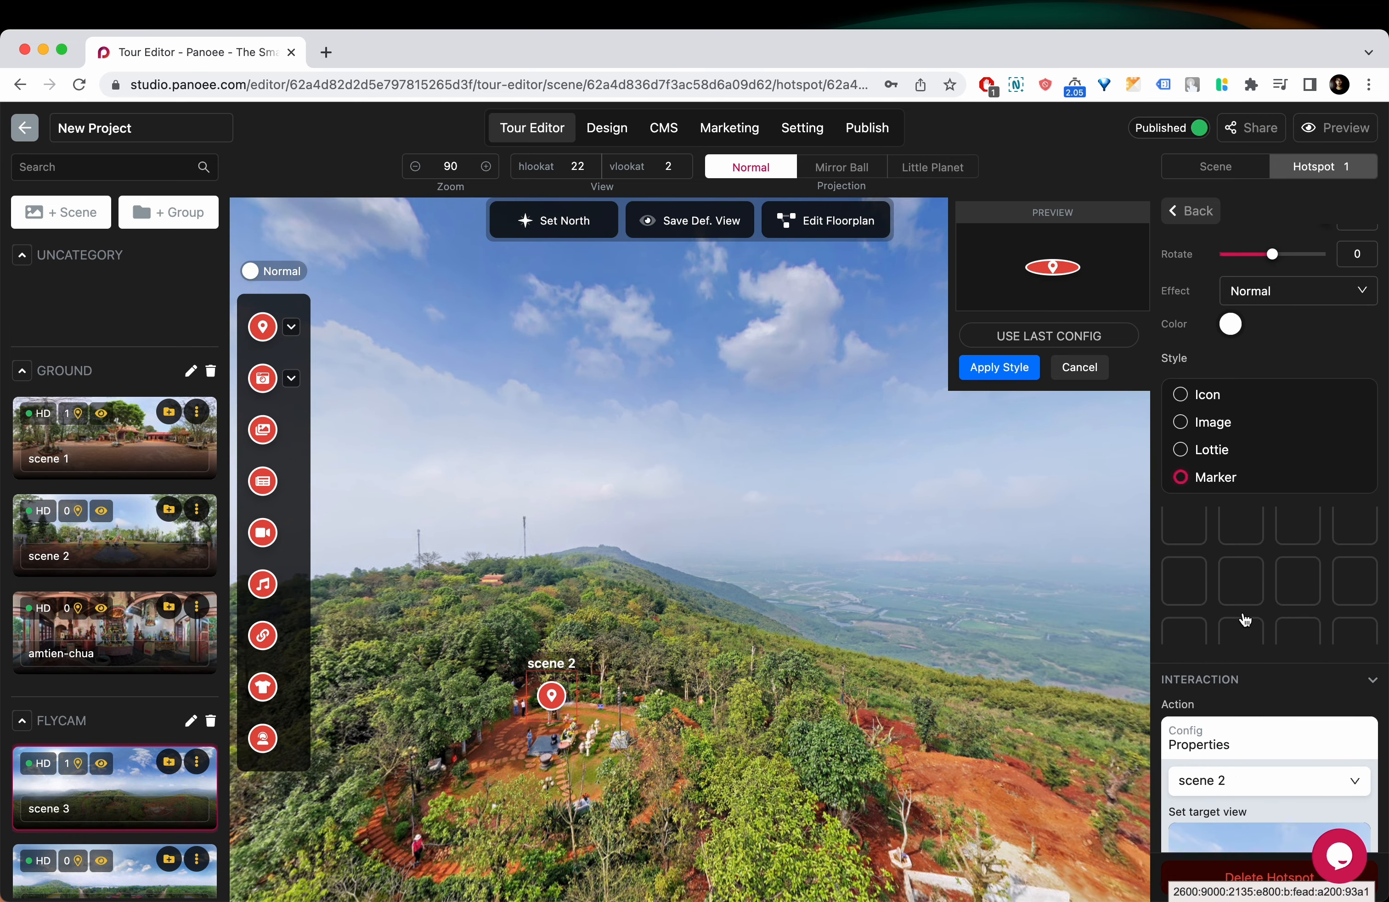
{"action": "left_click", "coordinate": [1029, 368]}
Step: Set the marker hotspot's size to 4, opacity to 88 and rotation to 31 with the Normal effect, and apply the style
{"action": "scroll", "coordinate": [1259, 410], "scroll_direction": "up", "scroll_amount": 3}
{"action": "left_click", "coordinate": [1242, 335]}
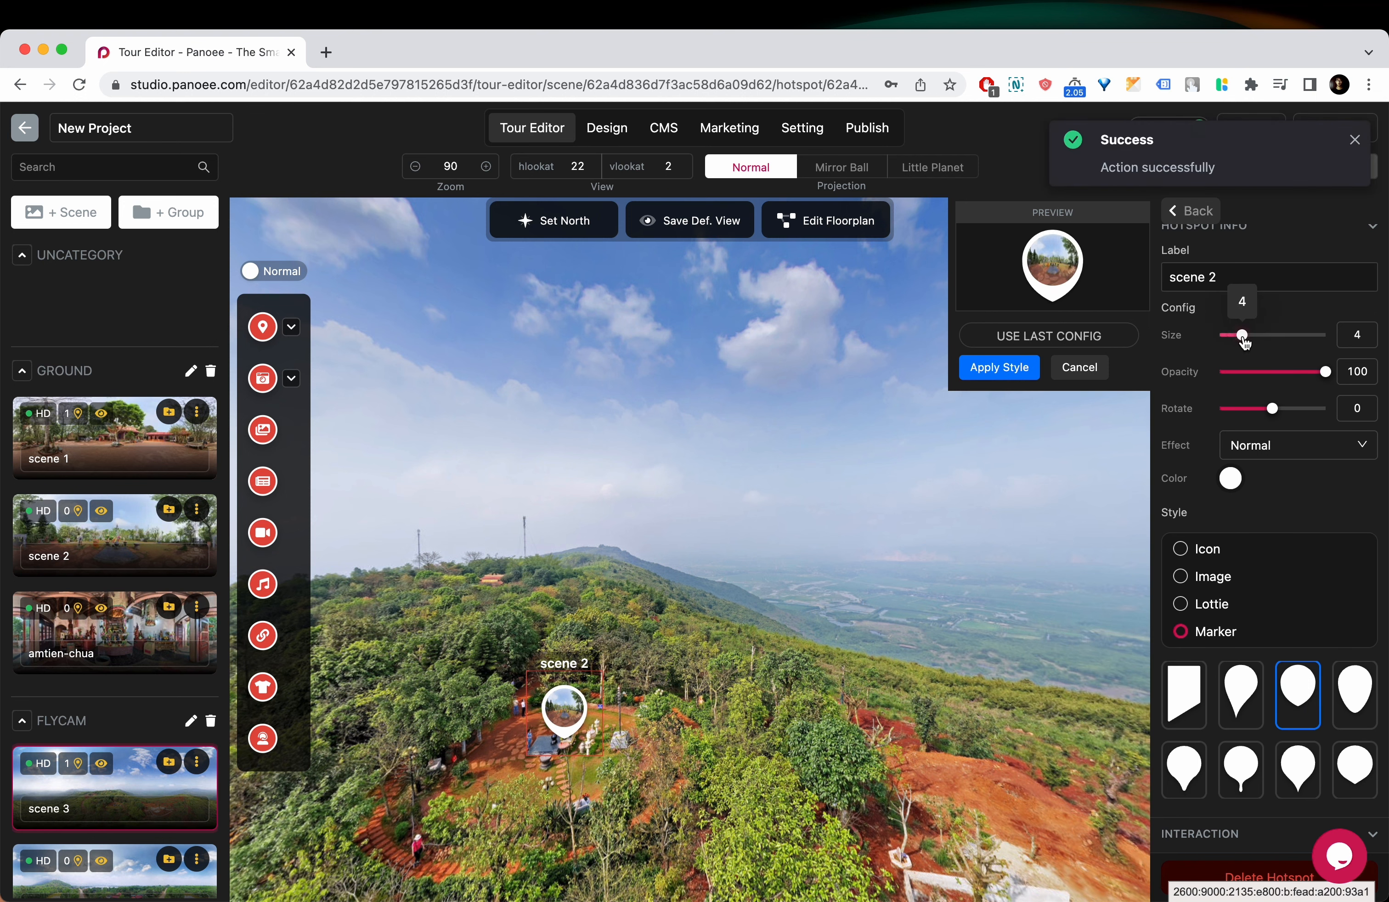
{"action": "left_click_drag", "start_coordinate": [1325, 372], "coordinate": [1277, 409]}
{"action": "left_click", "coordinate": [1285, 445]}
{"action": "left_click", "coordinate": [1285, 520]}
{"action": "left_click", "coordinate": [1289, 445]}
{"action": "left_click", "coordinate": [1259, 483]}
{"action": "left_click", "coordinate": [1000, 368]}
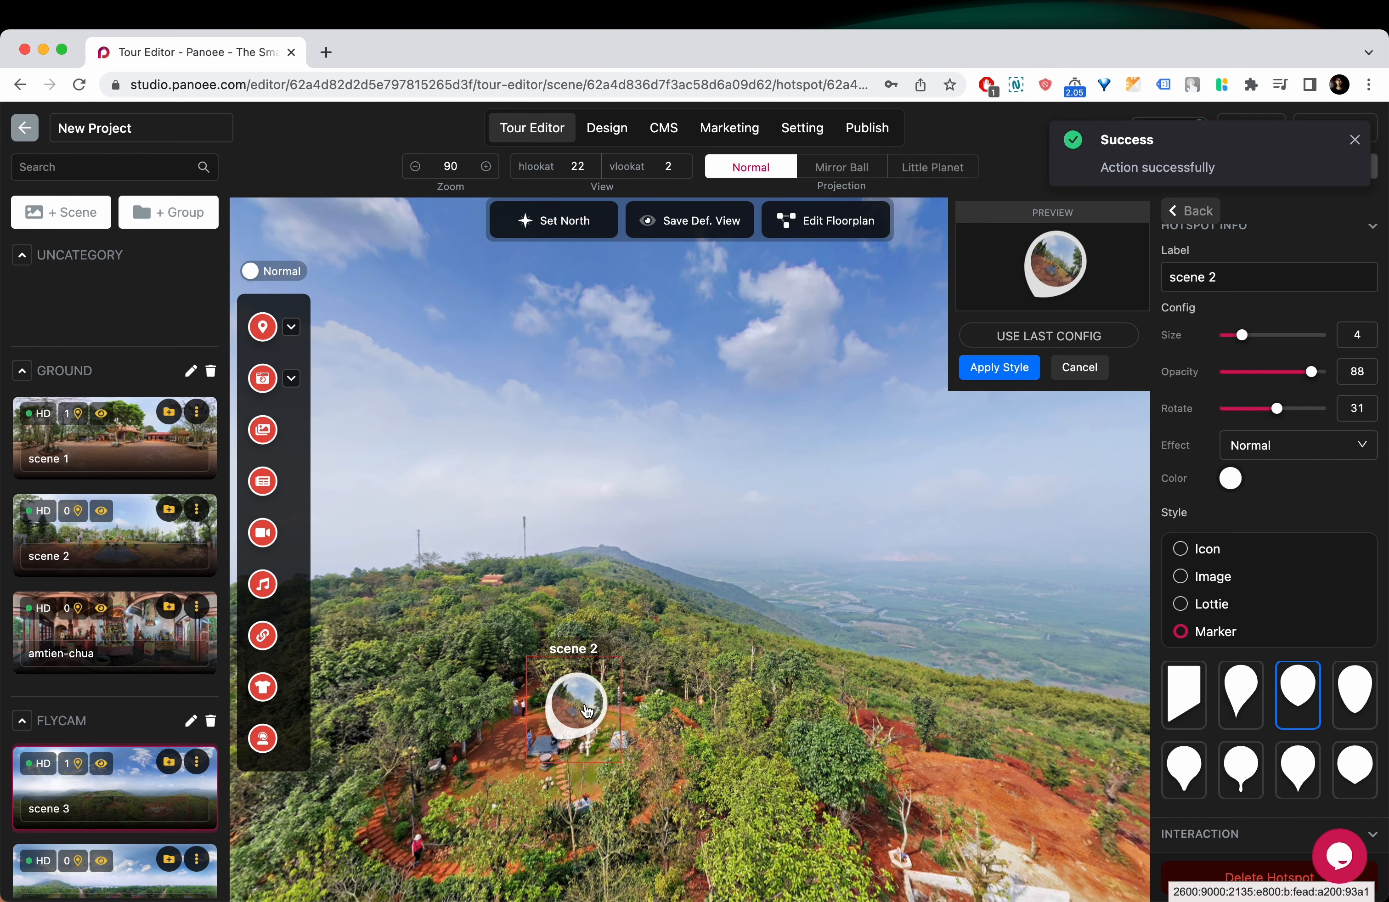
Step: Adjust the marker hotspot's target view in scene 2 and save it
{"action": "left_click_drag", "start_coordinate": [658, 666], "coordinate": [603, 565]}
{"action": "scroll", "coordinate": [1324, 697], "scroll_direction": "down", "scroll_amount": 4}
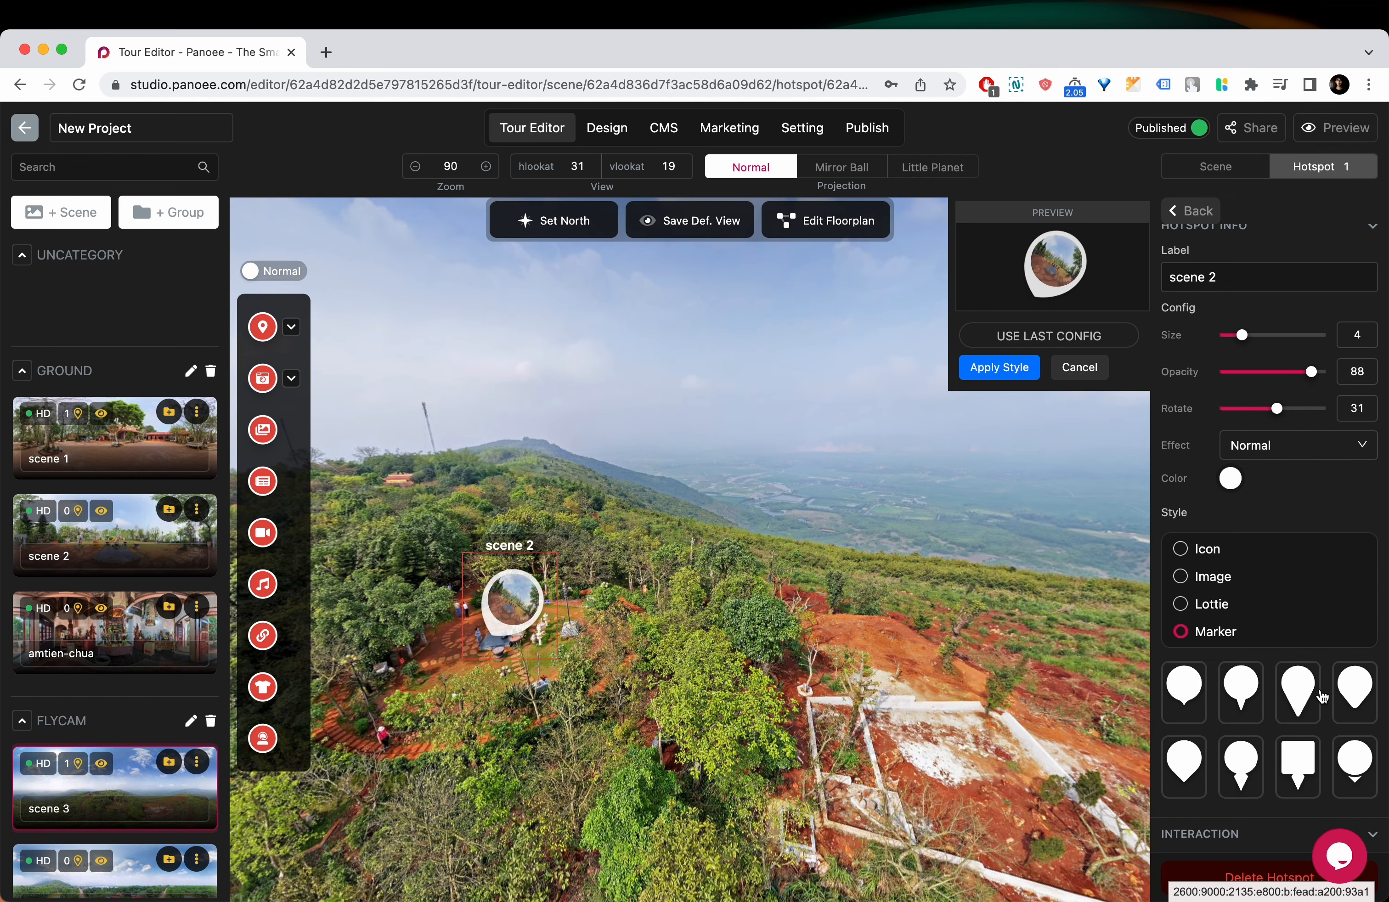
{"action": "scroll", "coordinate": [1299, 636], "scroll_direction": "down", "scroll_amount": 5}
{"action": "left_click", "coordinate": [1277, 630]}
{"action": "left_click", "coordinate": [1276, 630]}
{"action": "scroll", "coordinate": [1279, 557], "scroll_direction": "down", "scroll_amount": 2}
{"action": "left_click_drag", "start_coordinate": [1277, 644], "coordinate": [1345, 630]}
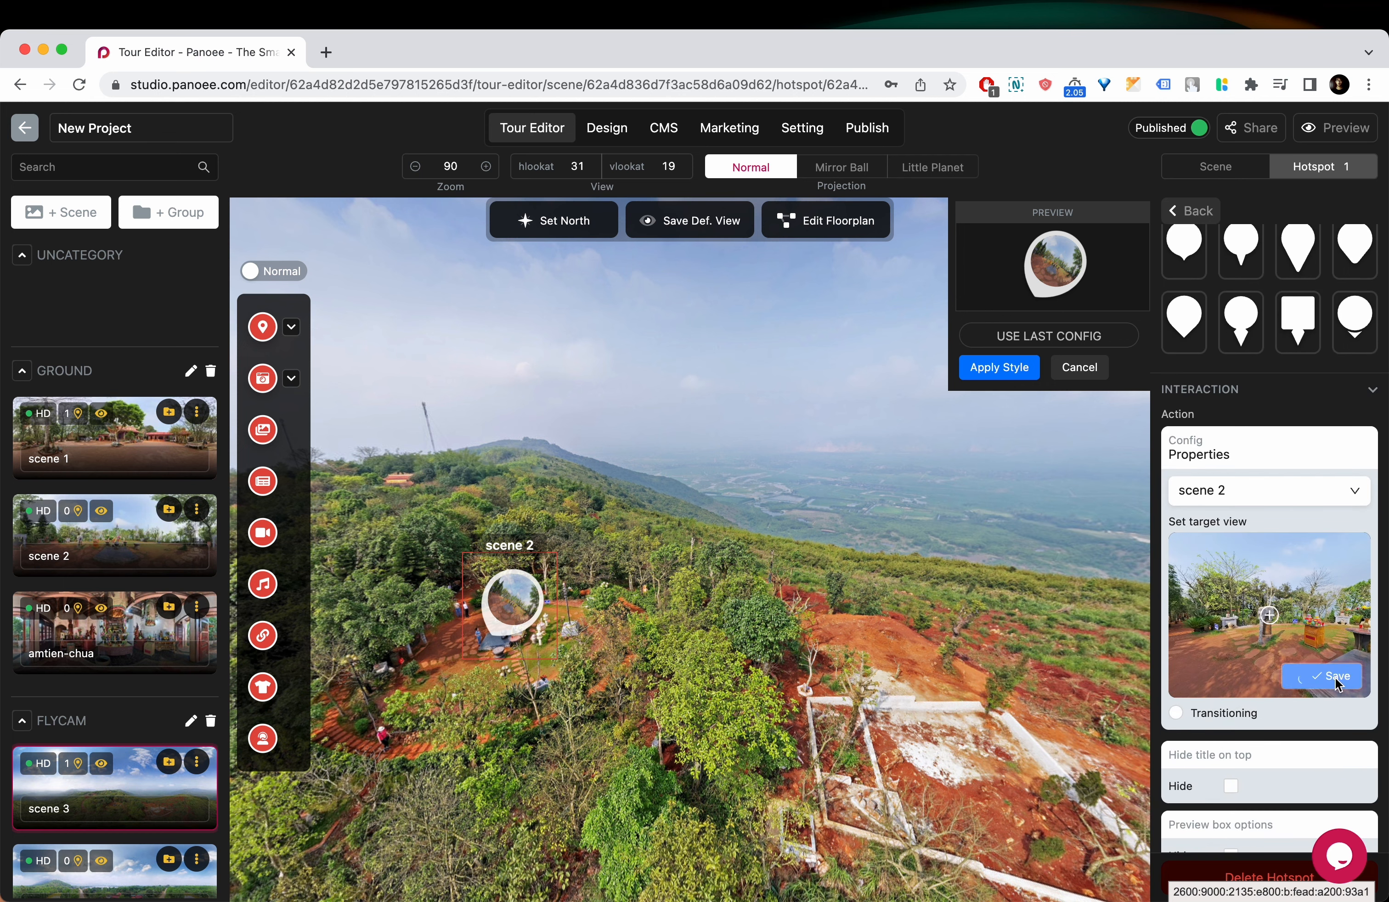
Step: Enable the 3d transition for the scene 2 marker hotspot and apply its style
{"action": "left_click", "coordinate": [1176, 713]}
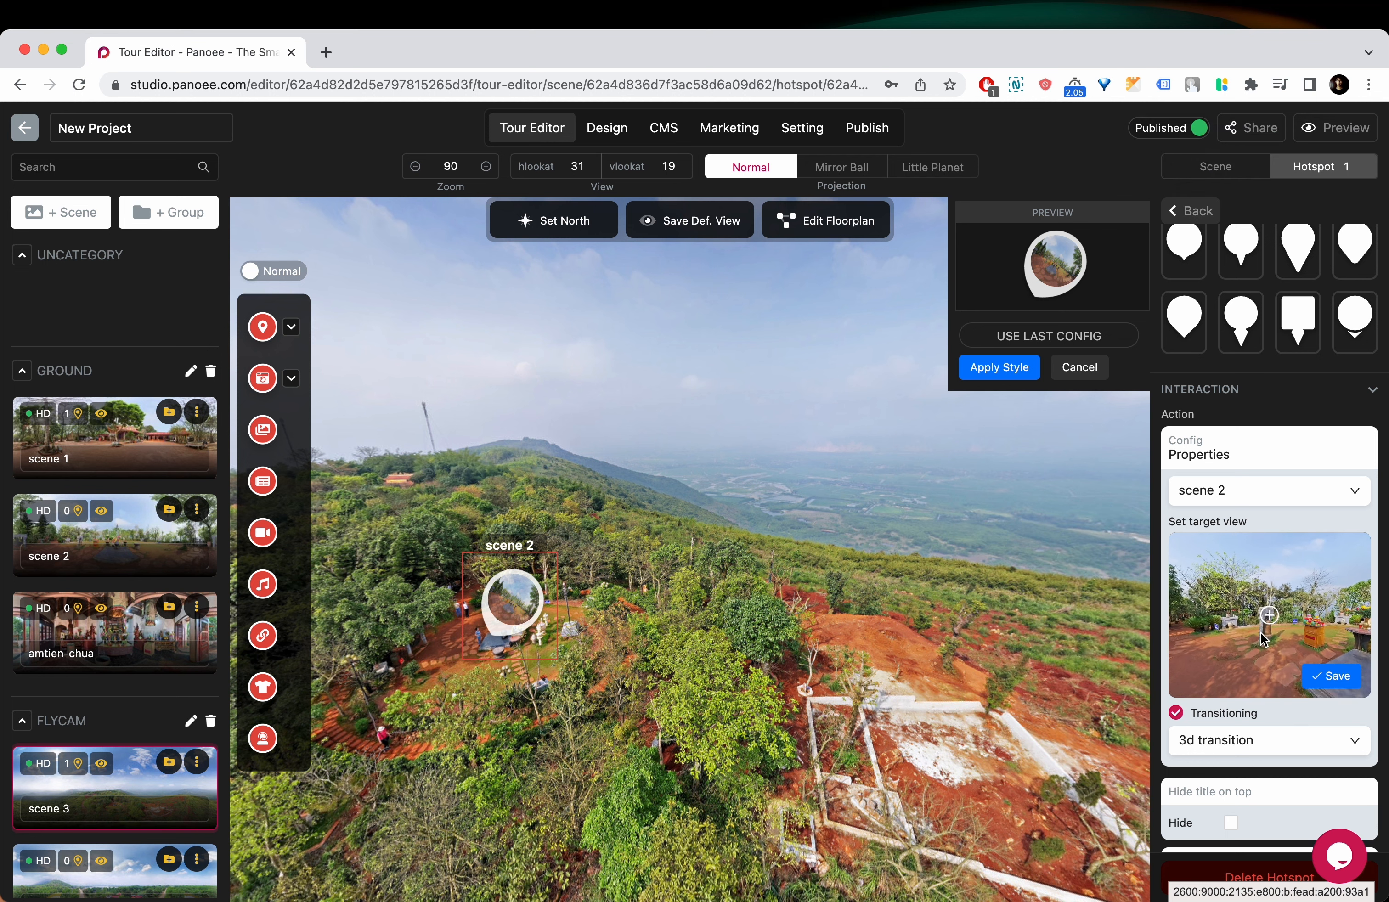
{"action": "scroll", "coordinate": [1285, 717], "scroll_direction": "down", "scroll_amount": 2}
{"action": "left_click", "coordinate": [1238, 820]}
{"action": "left_click", "coordinate": [1283, 732]}
{"action": "left_click", "coordinate": [1011, 375]}
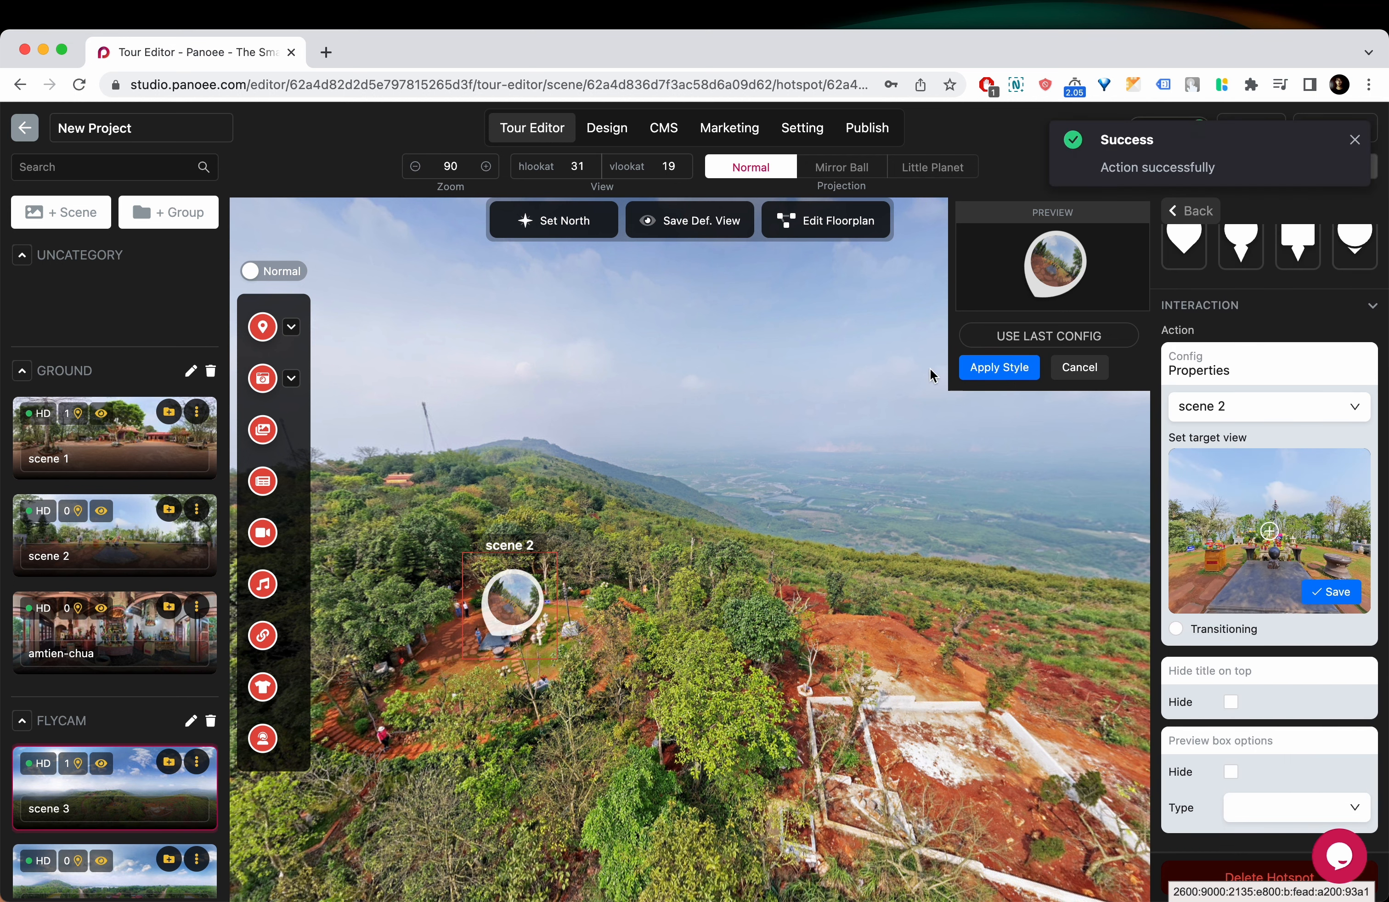
Step: In the amtien-chua scene, place an image hotspot beside the statue right of the altar and label it "More Info"
{"action": "left_click_drag", "start_coordinate": [675, 401], "coordinate": [744, 401]}
{"action": "left_click", "coordinate": [126, 624]}
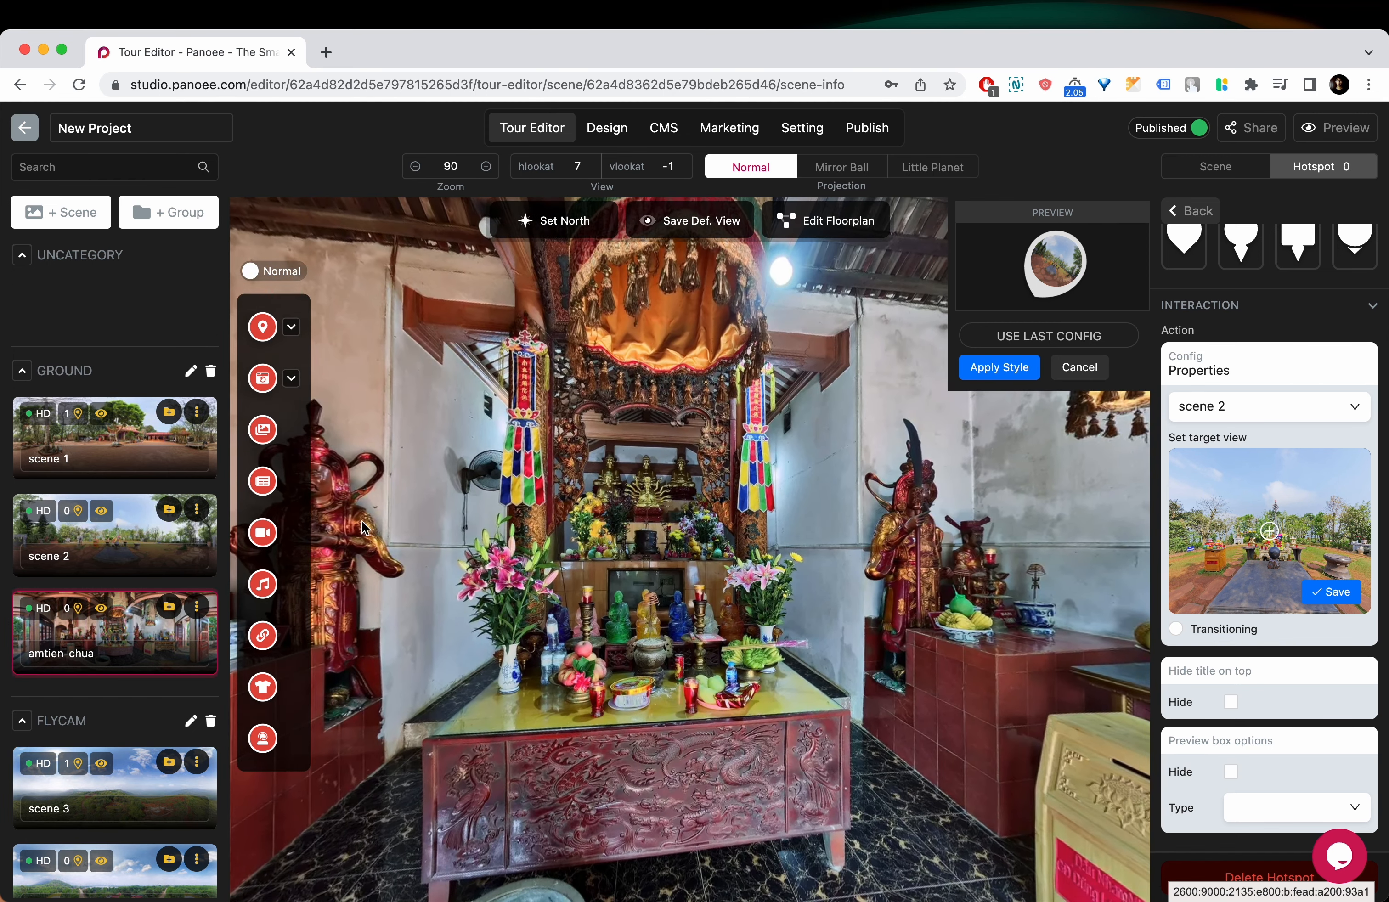
{"action": "left_click_drag", "start_coordinate": [263, 430], "coordinate": [931, 555]}
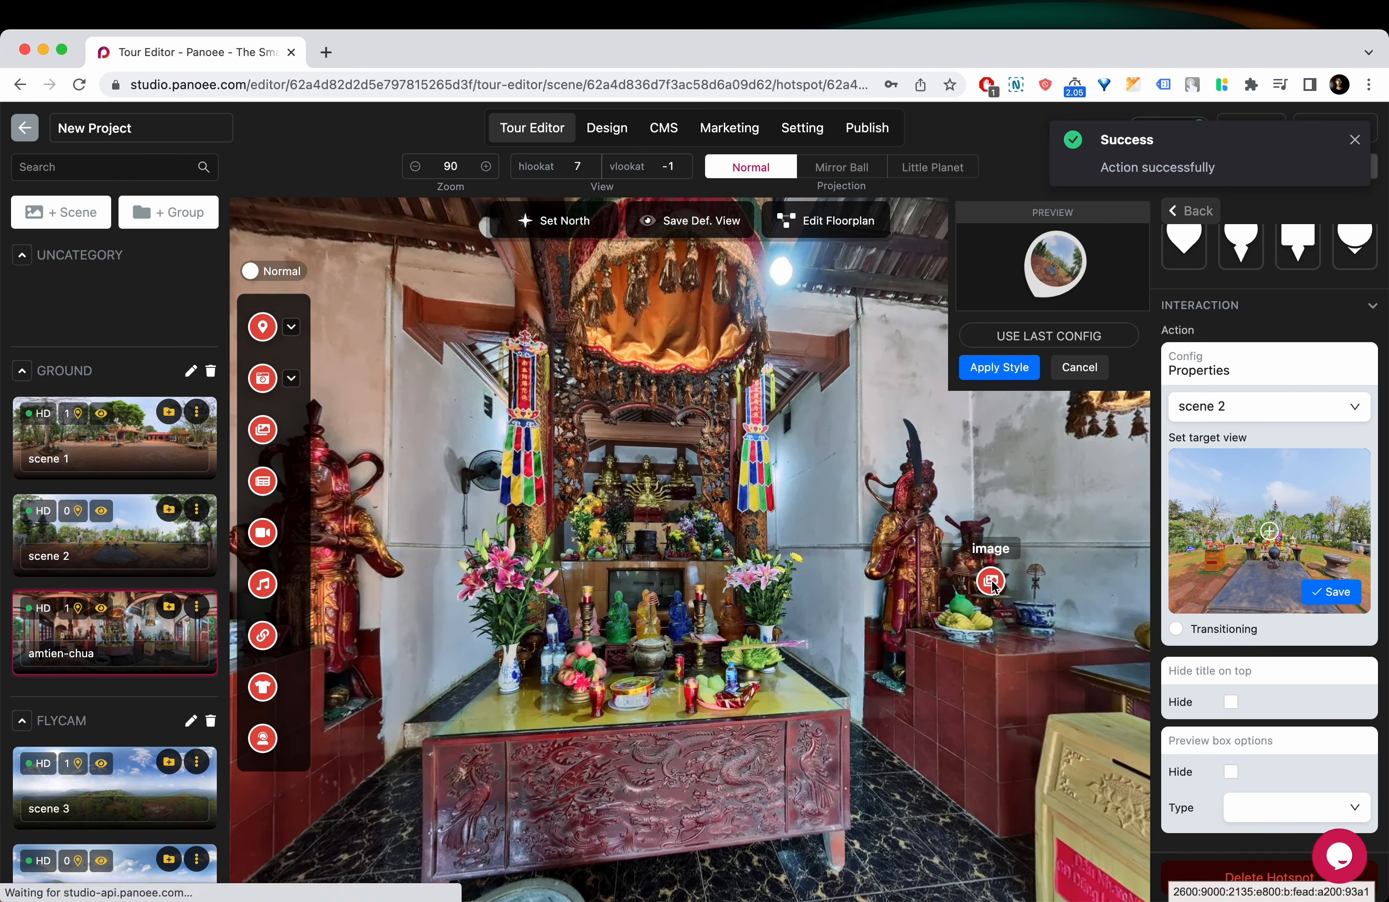
{"action": "left_click", "coordinate": [1239, 280]}
{"action": "type", "text": "More In"}
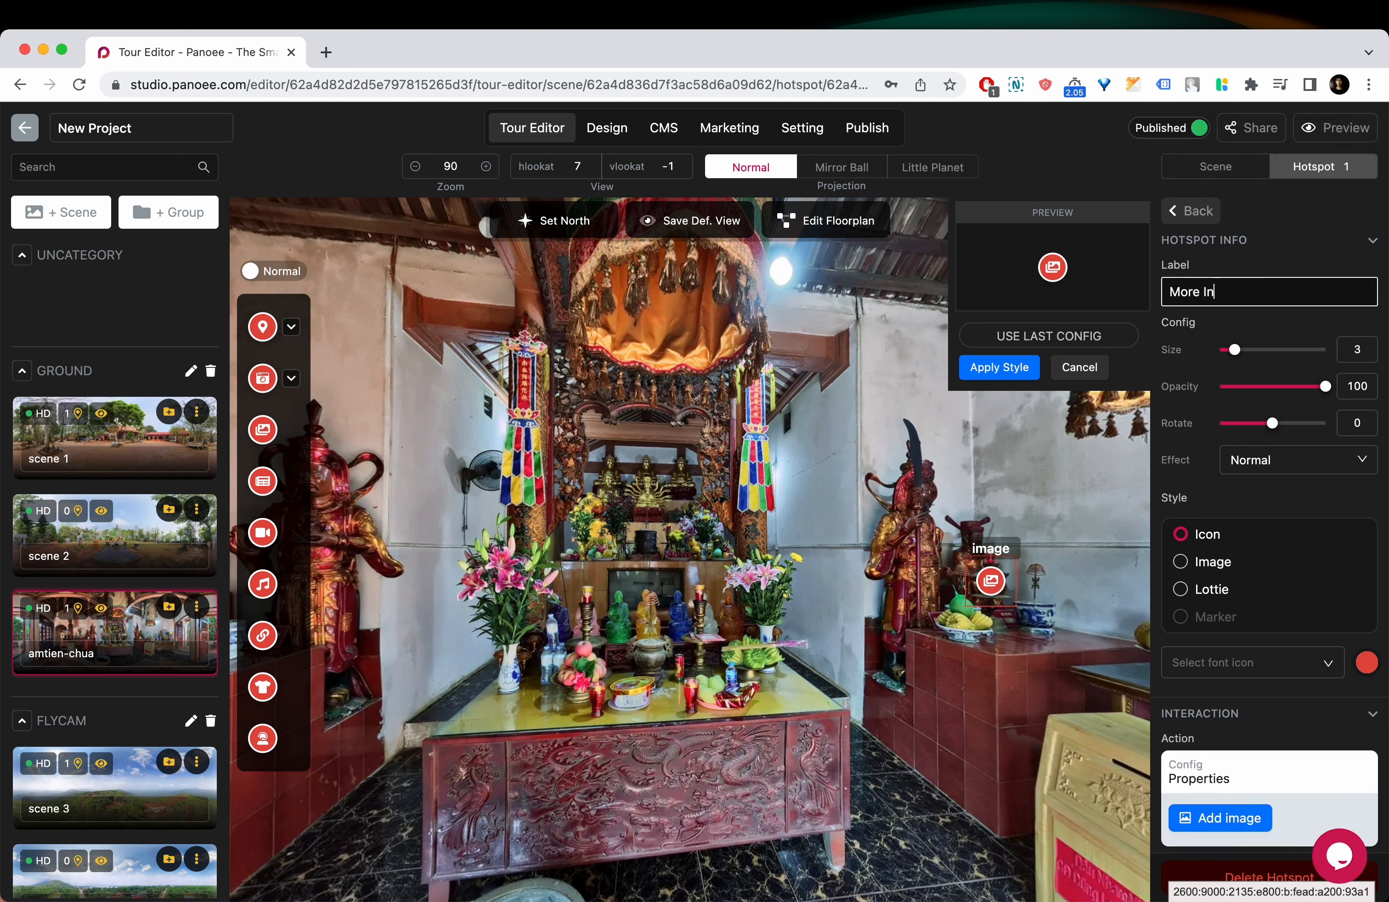
{"action": "type", "text": "fo"}
{"action": "scroll", "coordinate": [1269, 550], "scroll_direction": "down", "scroll_amount": 1}
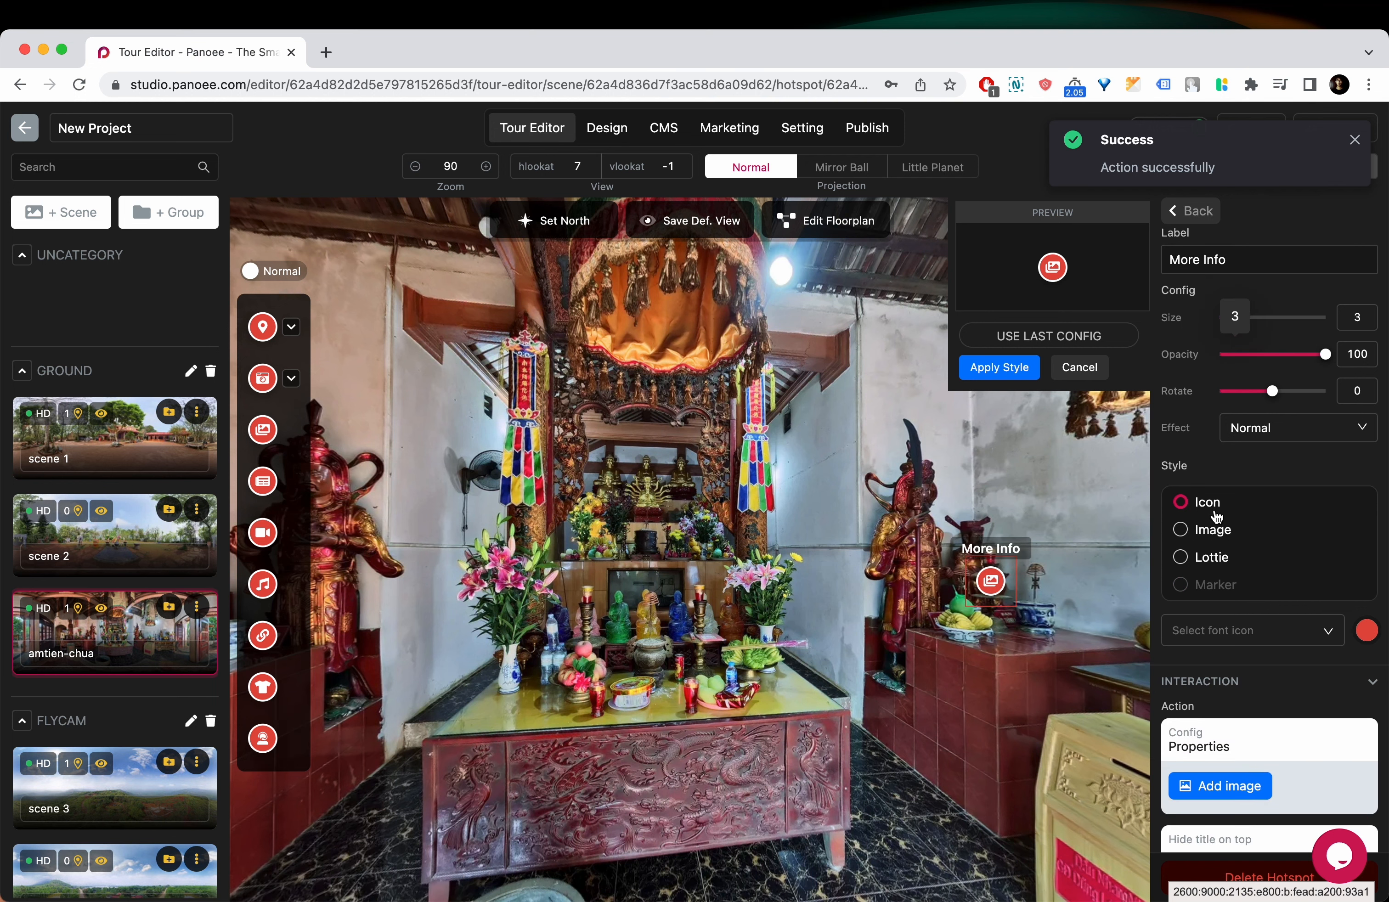
Step: Search the font icons for a photo icon, choose megaphone for the More Info hotspot and apply the style
{"action": "left_click", "coordinate": [1230, 631]}
{"action": "scroll", "coordinate": [1166, 747], "scroll_direction": "down", "scroll_amount": 3}
{"action": "left_click", "coordinate": [1214, 652]}
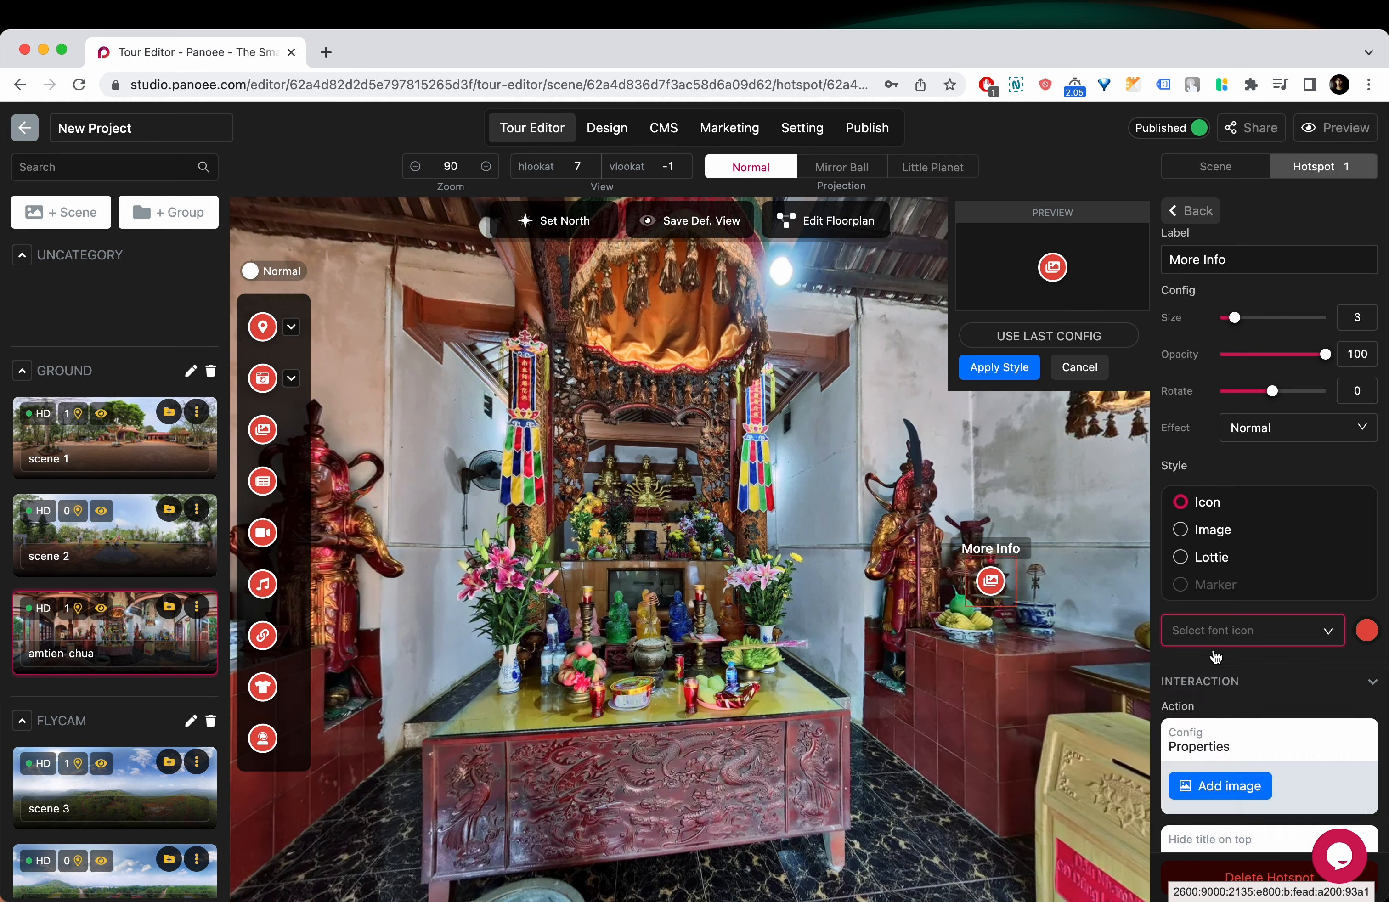
{"action": "left_click", "coordinate": [1218, 632]}
{"action": "type", "text": "gall"}
{"action": "type", "text": "pho"}
{"action": "scroll", "coordinate": [1235, 750], "scroll_direction": "down", "scroll_amount": 2}
{"action": "left_click", "coordinate": [1246, 705]}
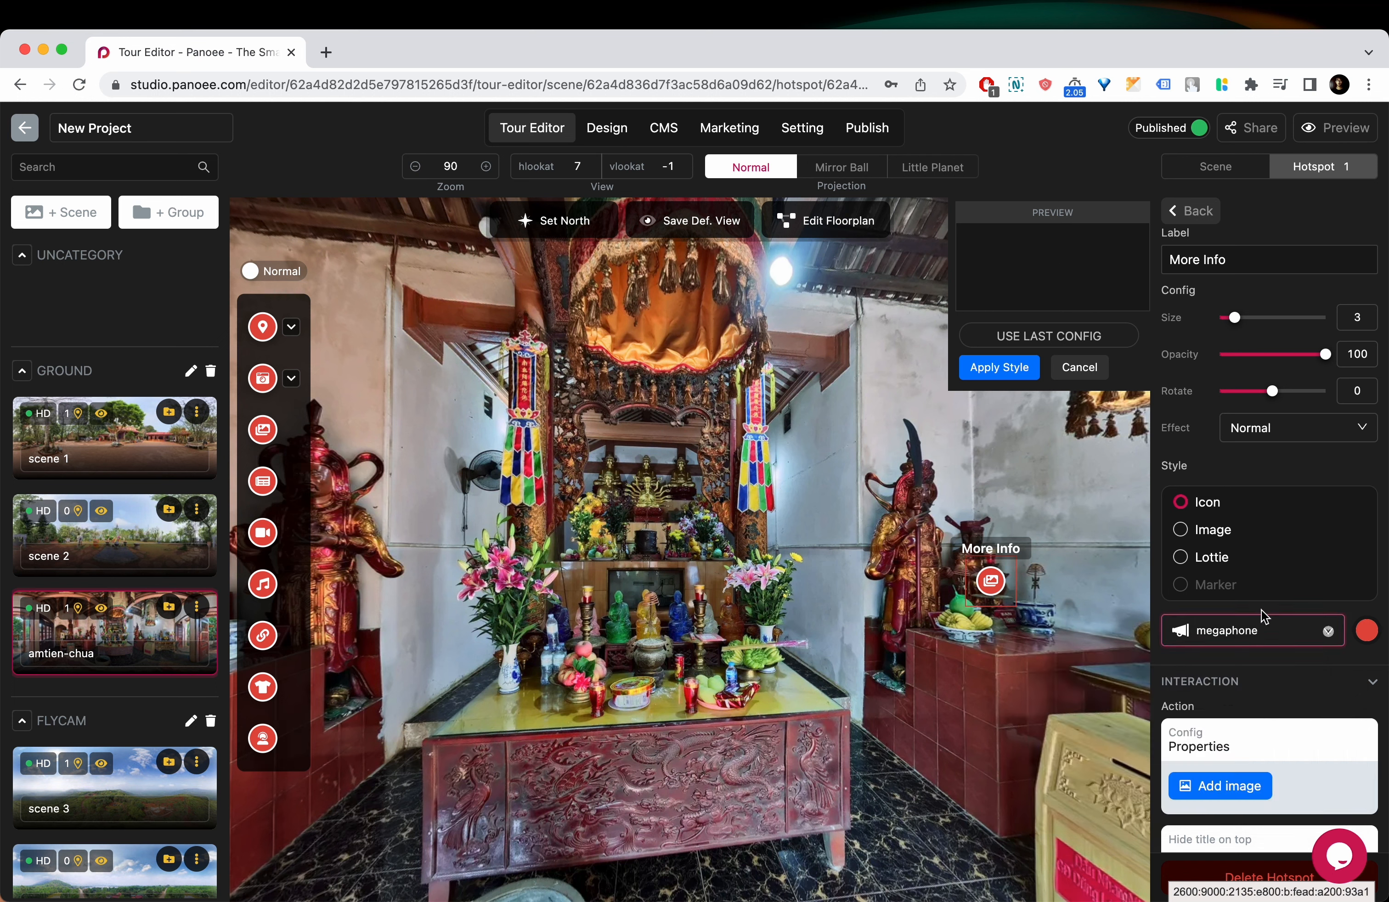
{"action": "left_click", "coordinate": [1014, 368]}
Step: Recolour the megaphone icon of the More Info hotspot green
{"action": "left_click", "coordinate": [1368, 631]}
{"action": "left_click", "coordinate": [1277, 520]}
{"action": "left_click", "coordinate": [1210, 464]}
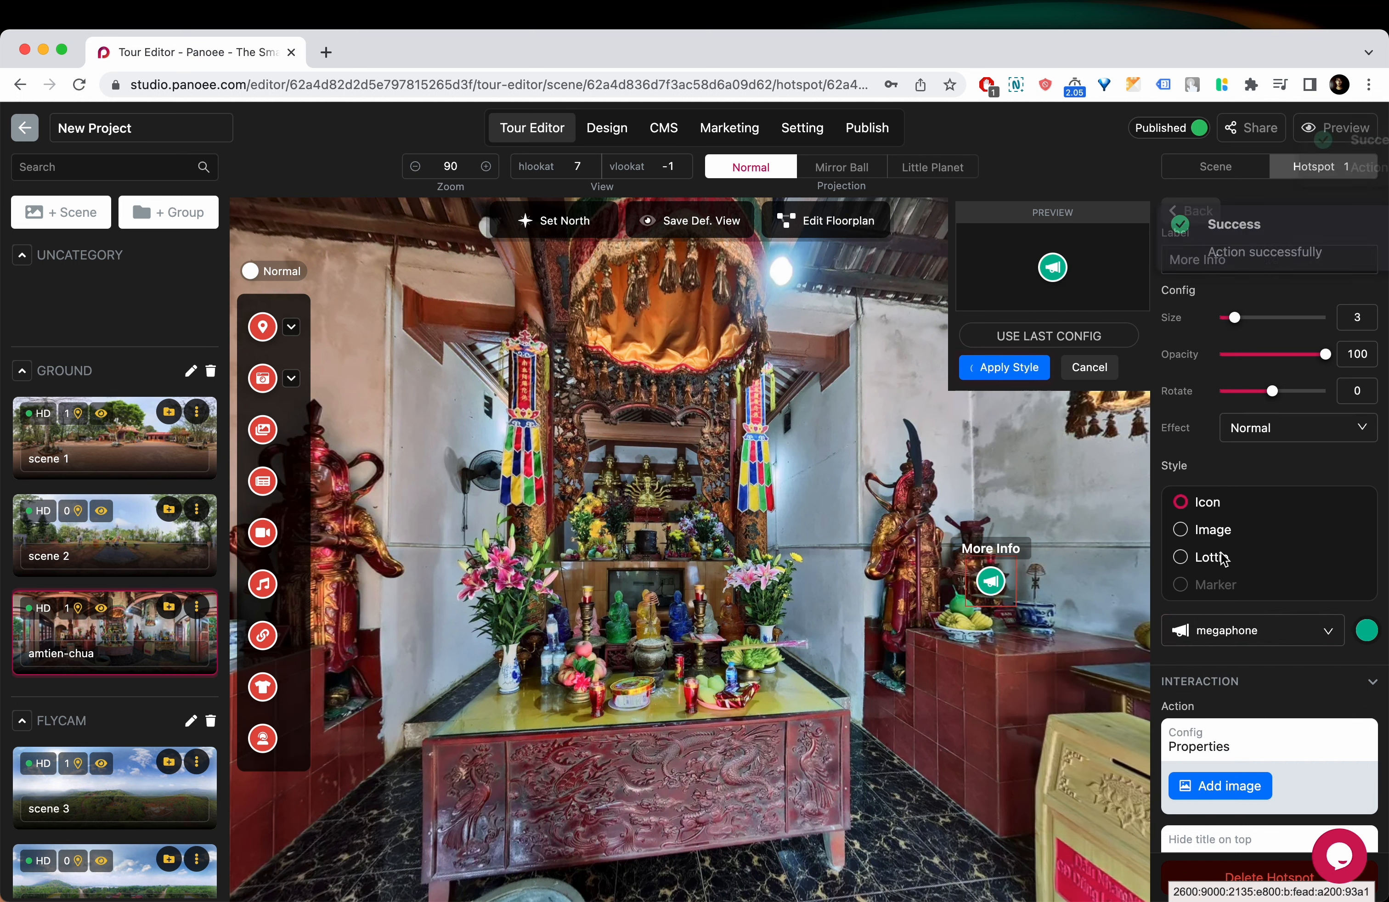
Step: Try different effects on the More Info hotspot, settle on Bounce and apply the style
{"action": "left_click", "coordinate": [1298, 431]}
{"action": "left_click", "coordinate": [1289, 503]}
{"action": "left_click", "coordinate": [1251, 434]}
{"action": "left_click", "coordinate": [1244, 538]}
{"action": "left_click", "coordinate": [1288, 428]}
{"action": "left_click", "coordinate": [1250, 573]}
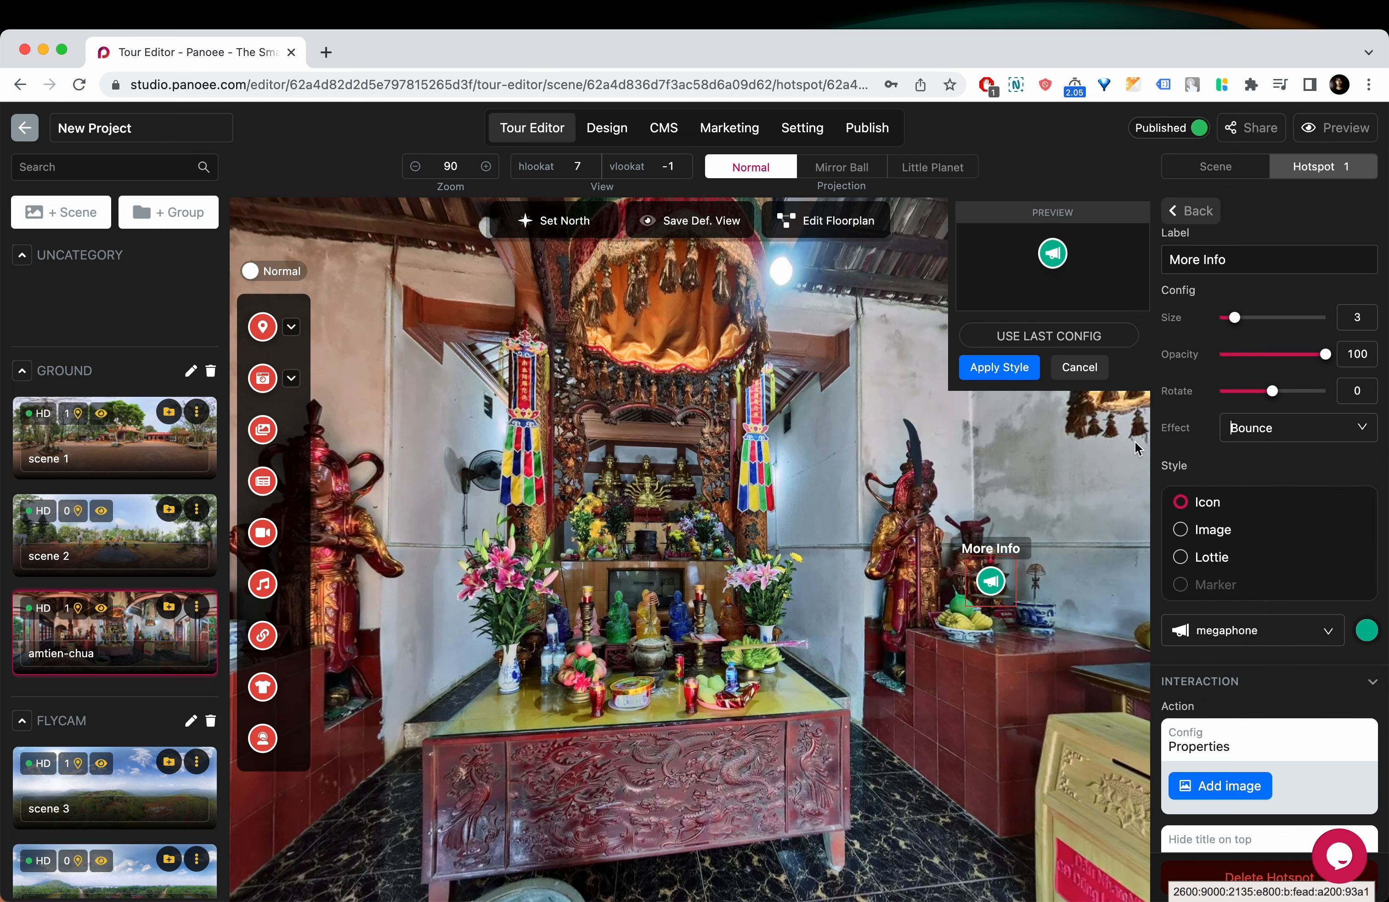
{"action": "left_click", "coordinate": [1005, 368]}
Step: Add the beach building image and the mobifone store photo from the VegaCity album to the More Info hotspot
{"action": "scroll", "coordinate": [1219, 662], "scroll_direction": "down", "scroll_amount": 2}
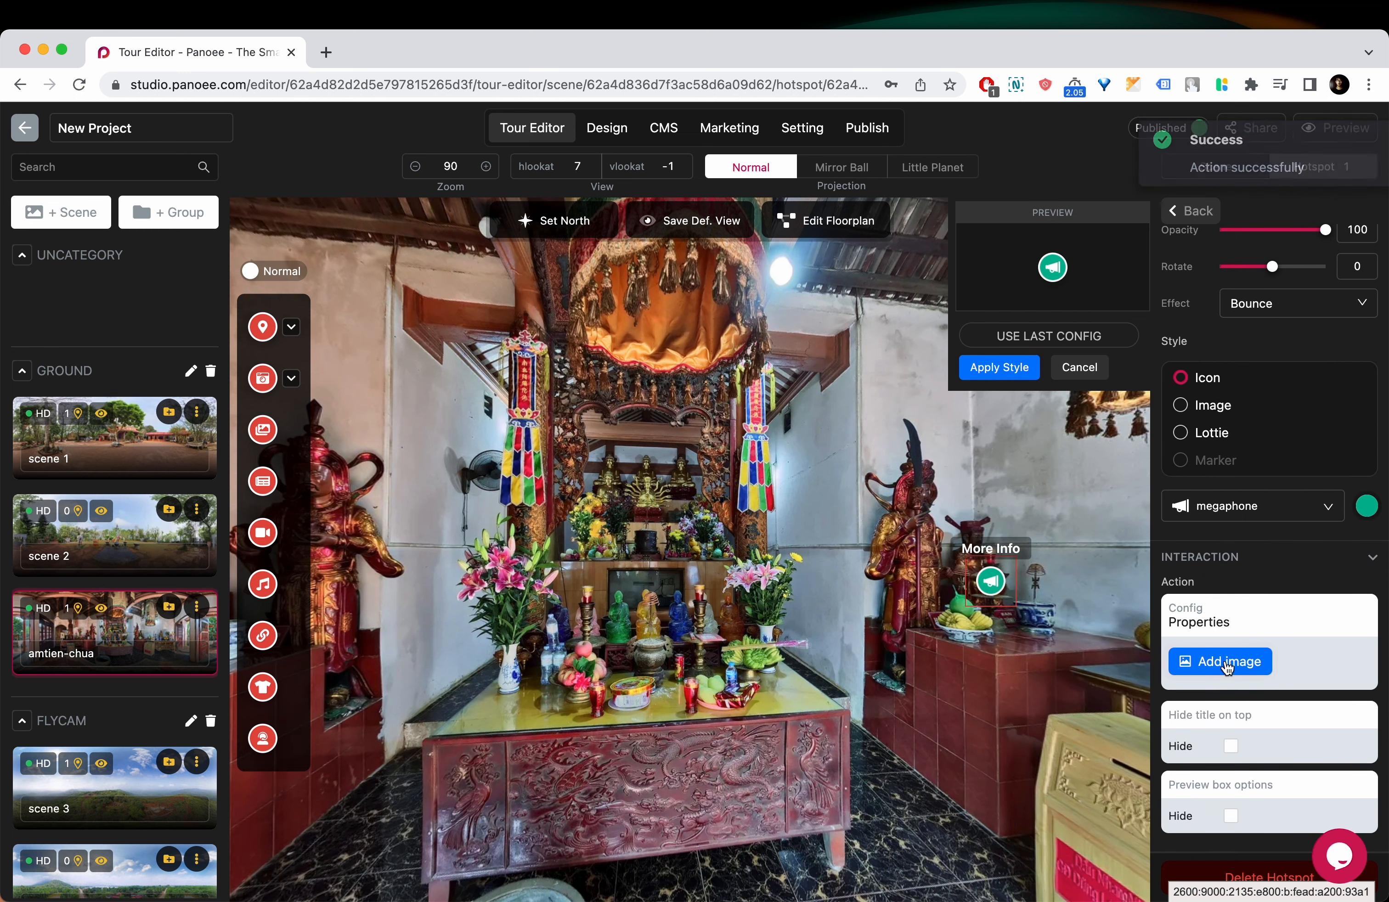
{"action": "left_click", "coordinate": [1227, 662]}
{"action": "scroll", "coordinate": [816, 558], "scroll_direction": "down", "scroll_amount": 2}
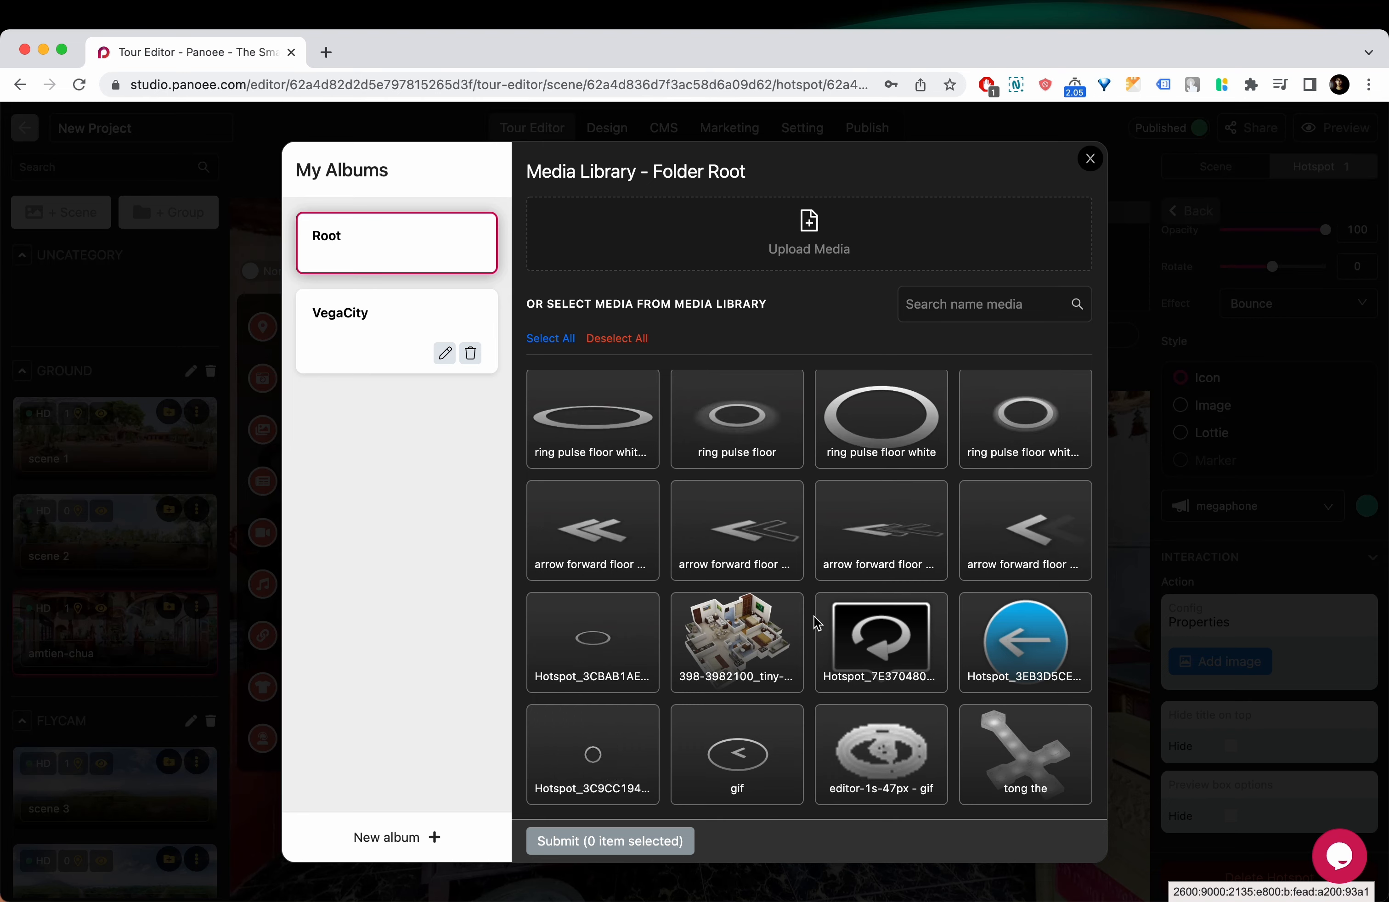
{"action": "scroll", "coordinate": [816, 623], "scroll_direction": "up", "scroll_amount": 2}
{"action": "left_click", "coordinate": [466, 363]}
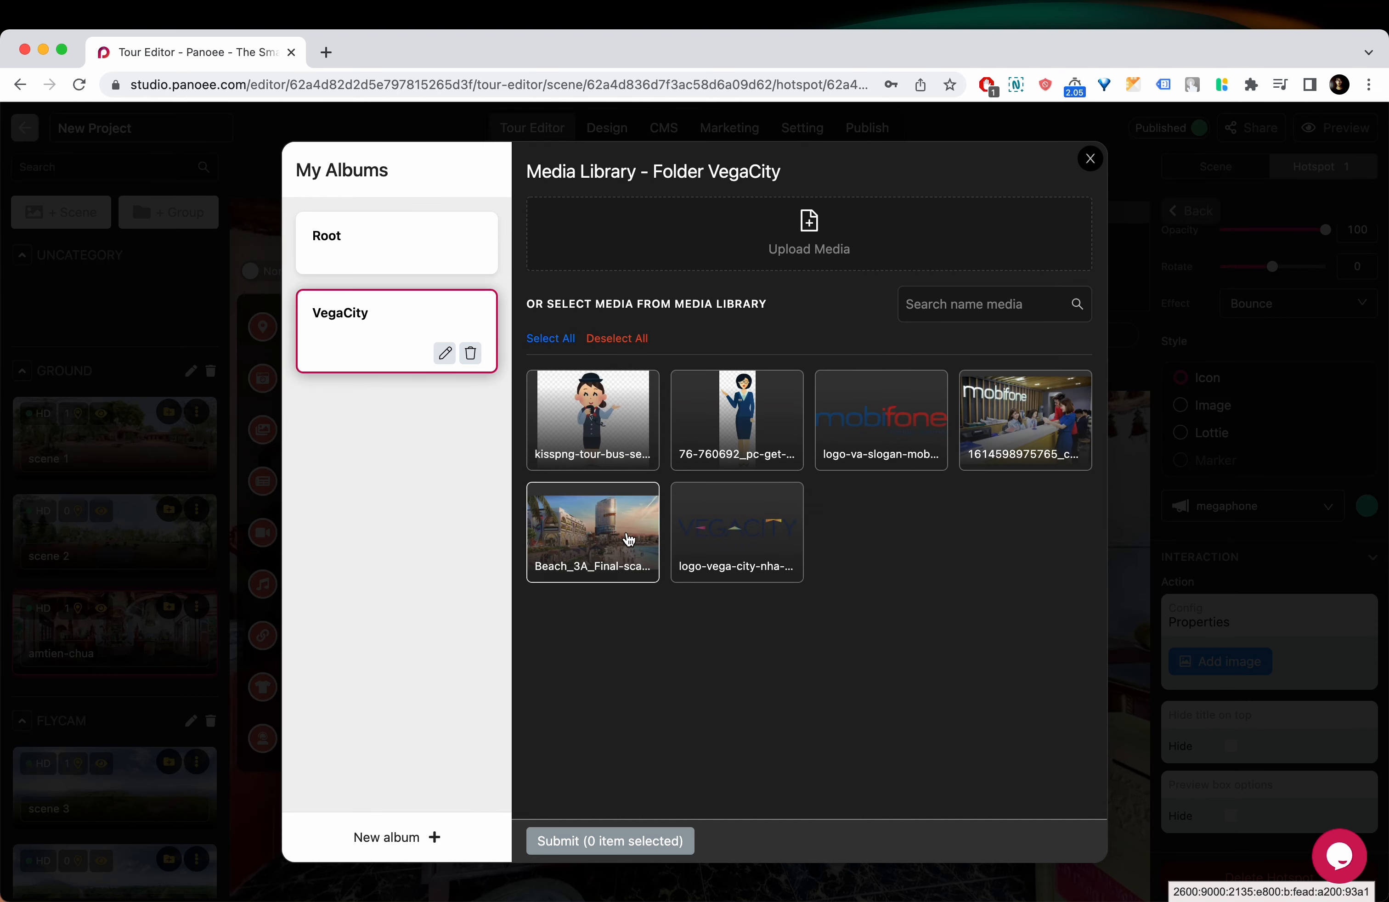
{"action": "left_click", "coordinate": [623, 537]}
{"action": "left_click", "coordinate": [999, 459]}
{"action": "left_click", "coordinate": [999, 844]}
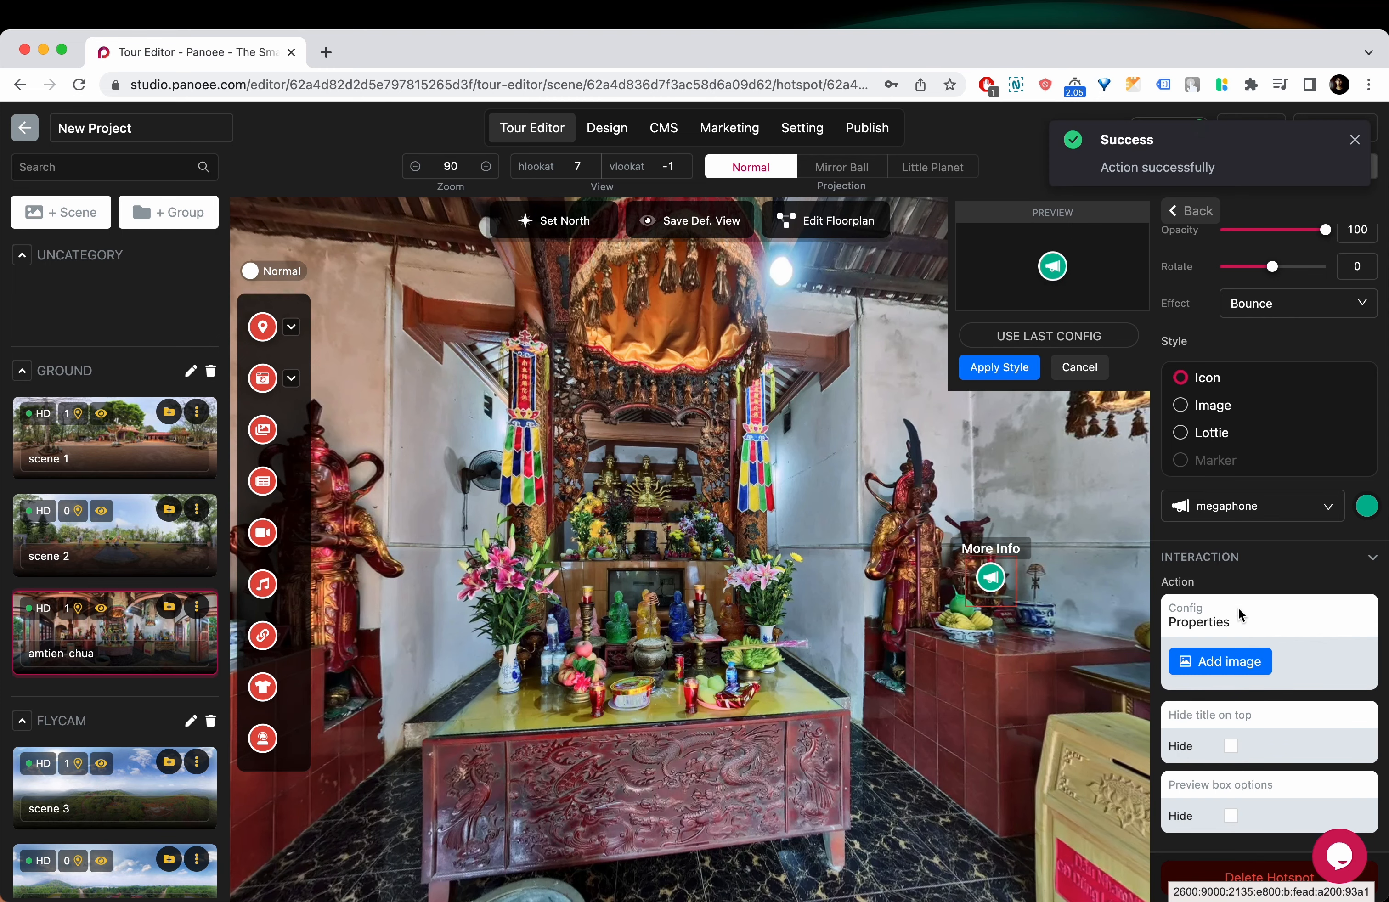
Step: Place a video hotspot beside the statue left of the altar and label it "Watch Video"
{"action": "left_click_drag", "start_coordinate": [747, 525], "coordinate": [991, 526]}
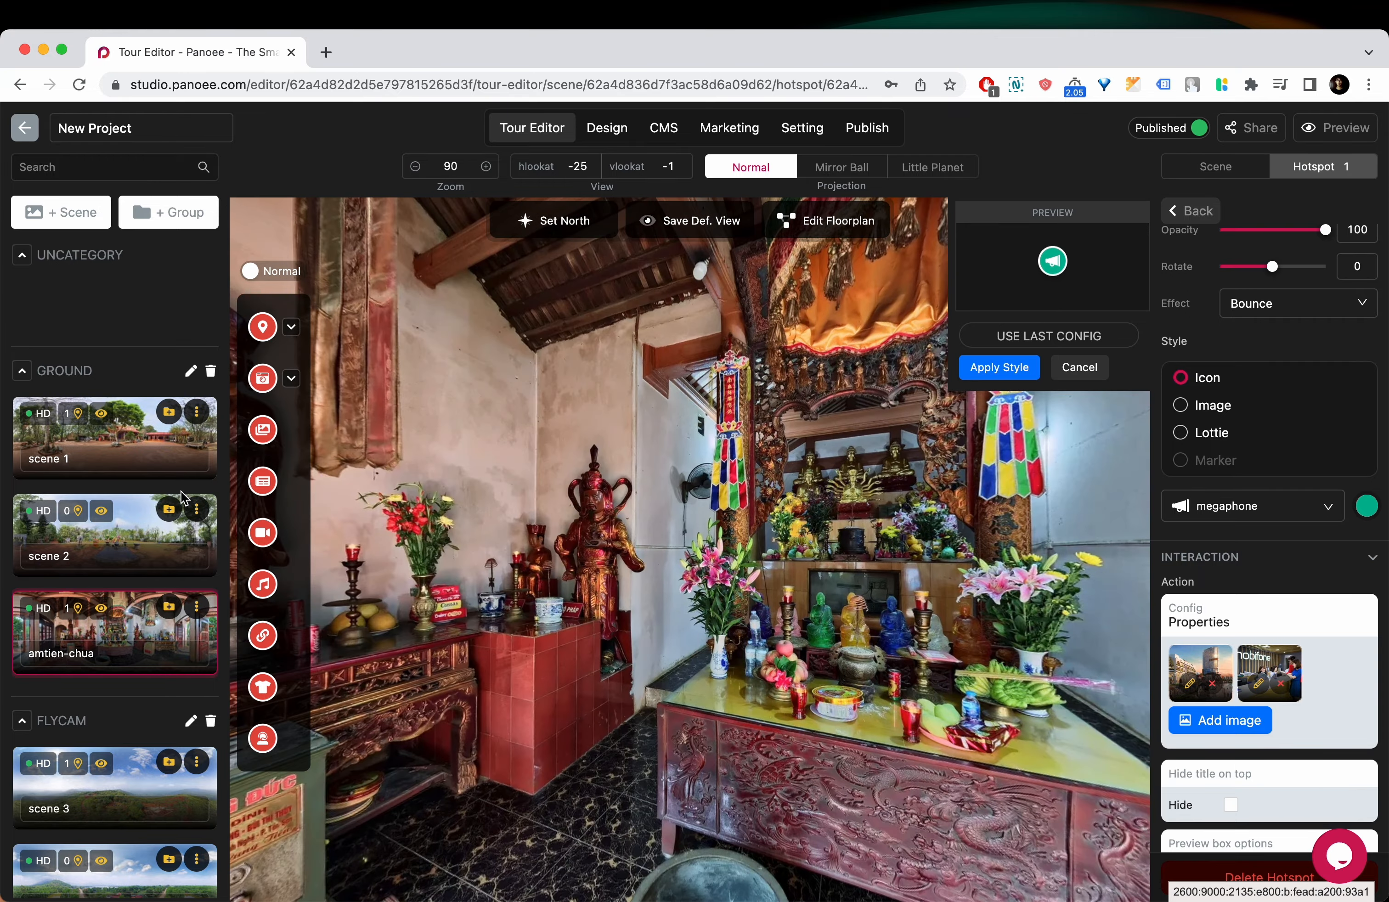
{"action": "left_click_drag", "start_coordinate": [263, 532], "coordinate": [525, 553]}
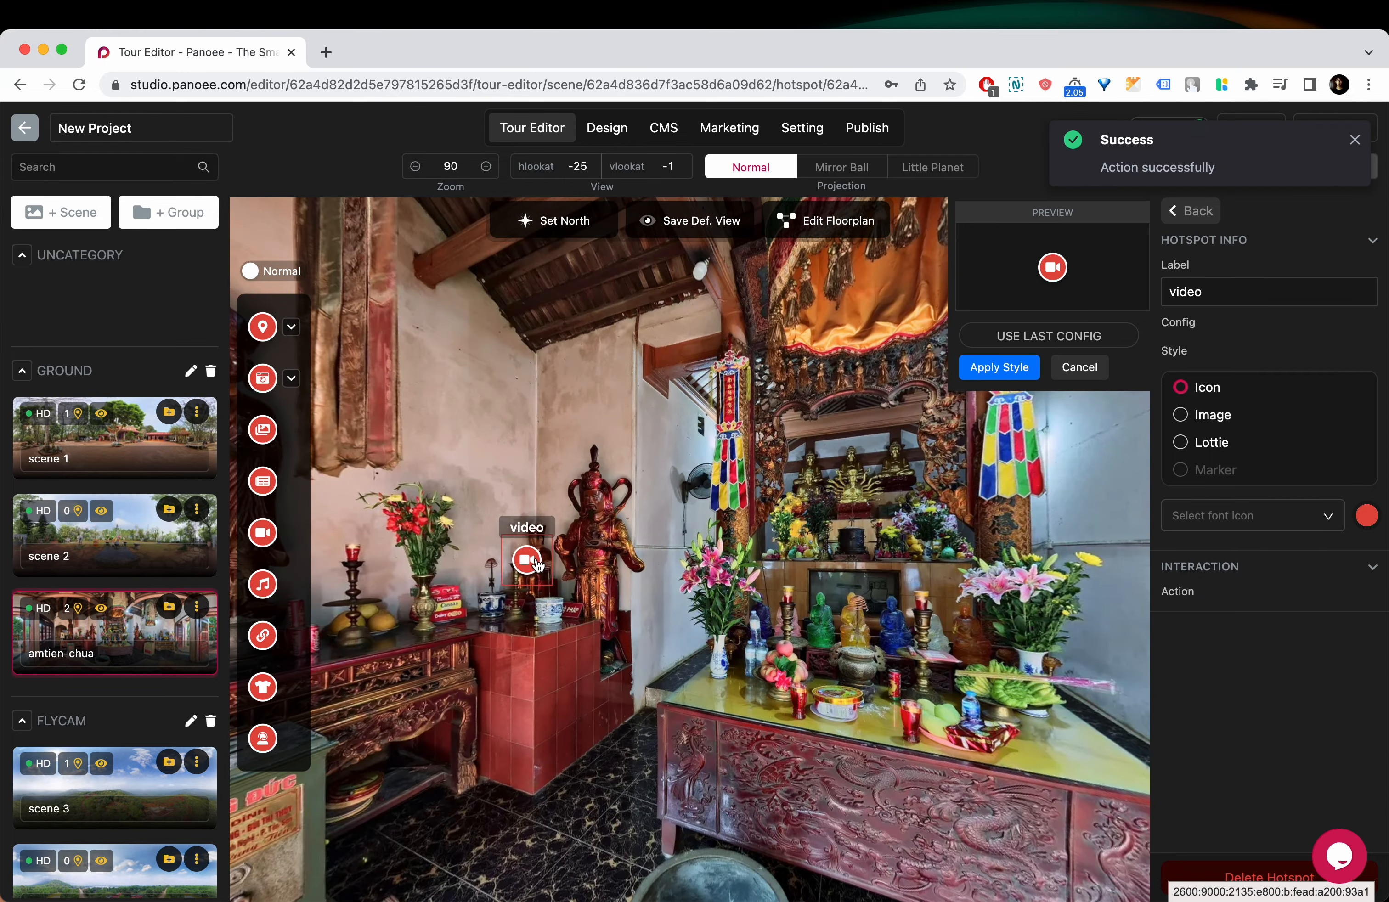
{"action": "double_click", "coordinate": [1212, 290]}
{"action": "type", "text": "Watch Video"}
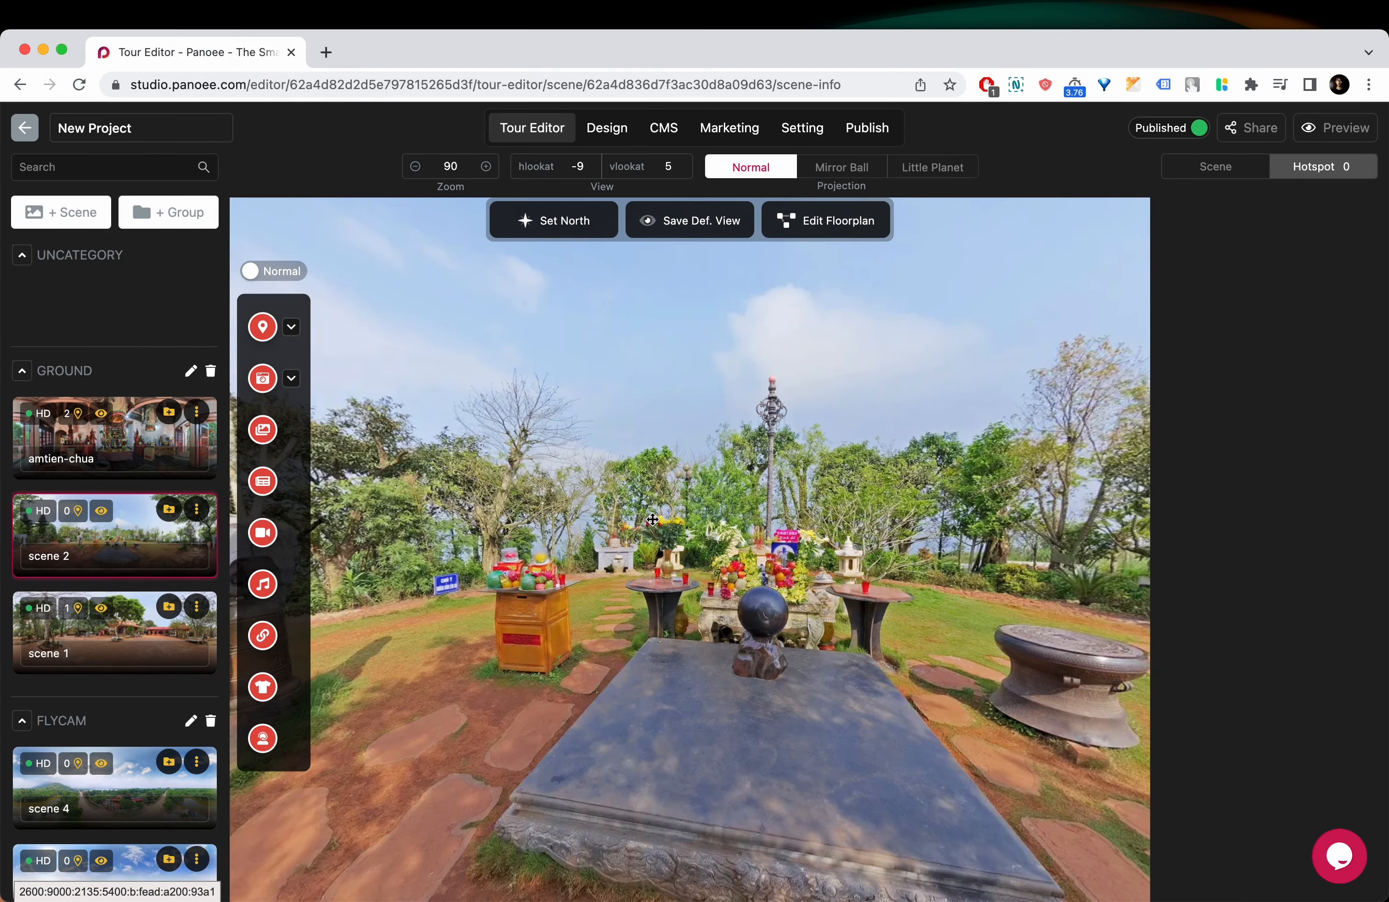
Step: In scene 2, add an instructor hotspot near the wooden cabinet with the green-screen video, set its width to 401 px and raise its smoothing
{"action": "left_click_drag", "start_coordinate": [265, 740], "coordinate": [556, 659]}
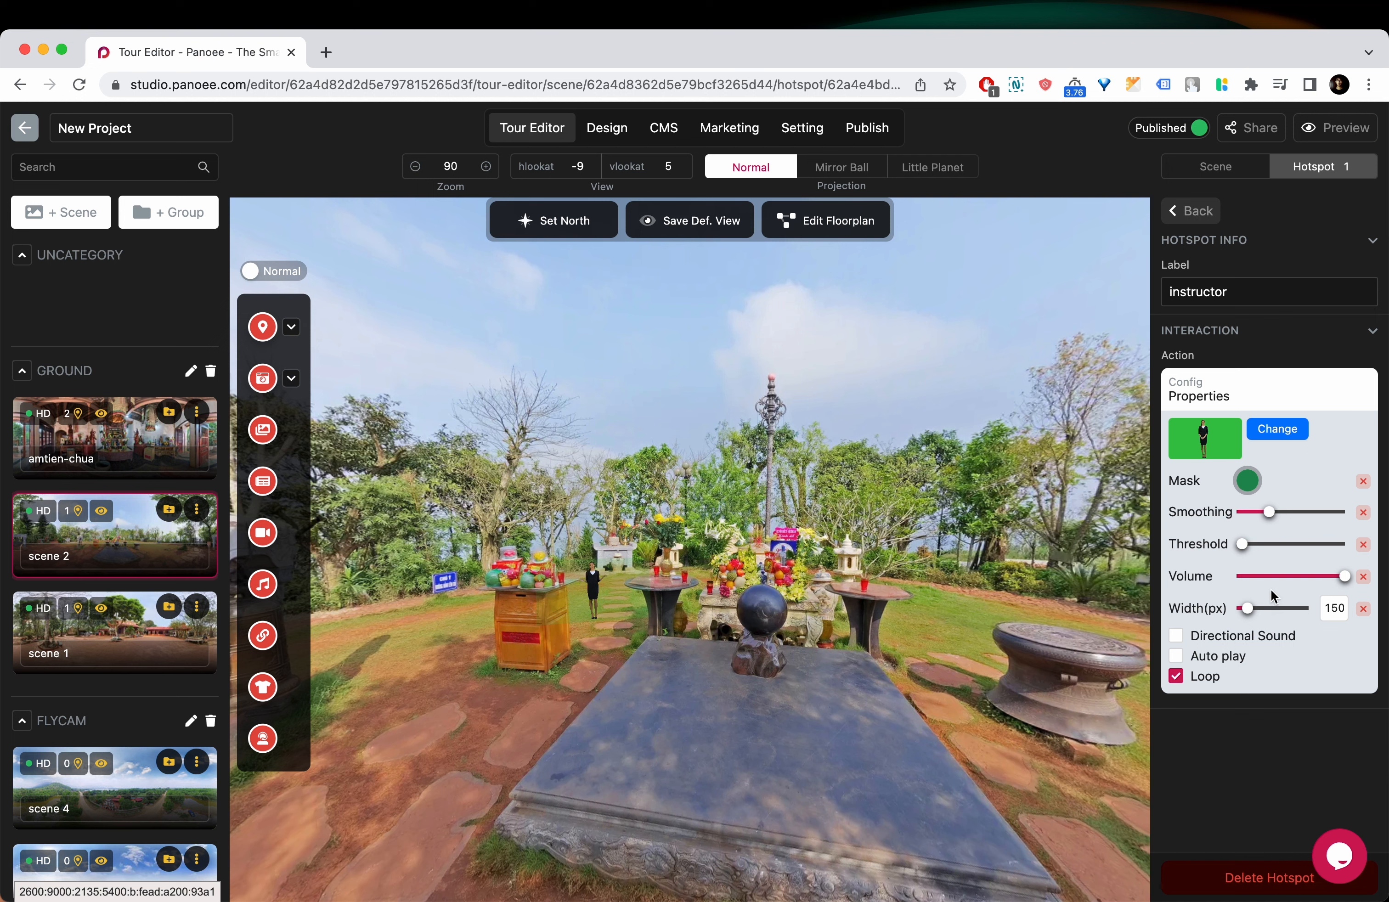
{"action": "left_click_drag", "start_coordinate": [1249, 609], "coordinate": [1265, 610]}
{"action": "mouse_move", "coordinate": [1270, 508]}
{"action": "left_mouse_down"}
{"action": "mouse_move", "coordinate": [1307, 511]}
{"action": "mouse_move", "coordinate": [1296, 521]}
{"action": "left_mouse_up"}
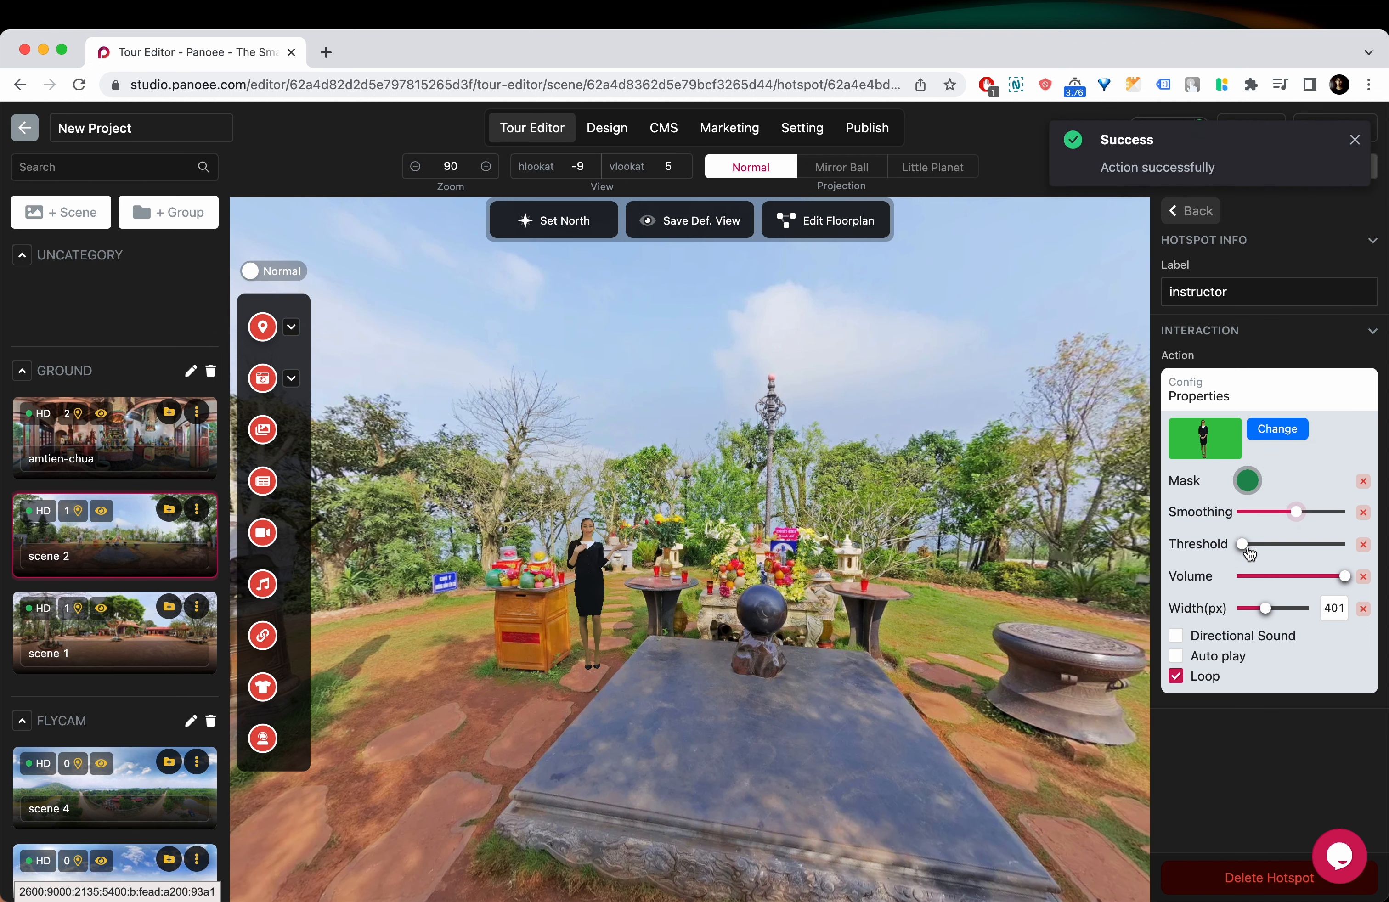
Step: Enable directional sound and auto play for the instructor, move it left of the wooden cabinet and set its width to 441 px
{"action": "left_click_drag", "start_coordinate": [817, 562], "coordinate": [780, 564]}
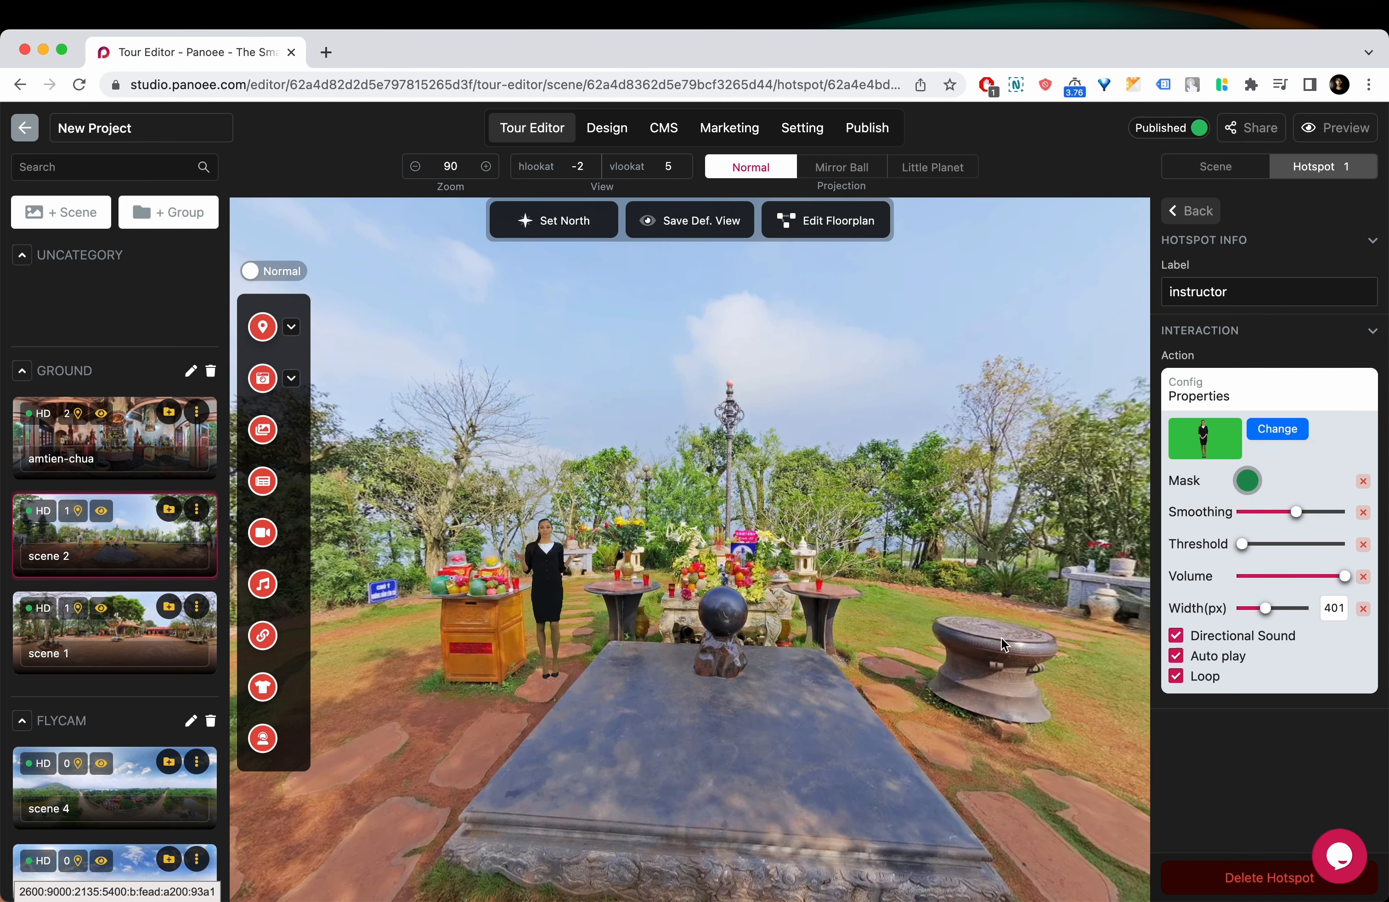
{"action": "left_click_drag", "start_coordinate": [552, 597], "coordinate": [389, 606]}
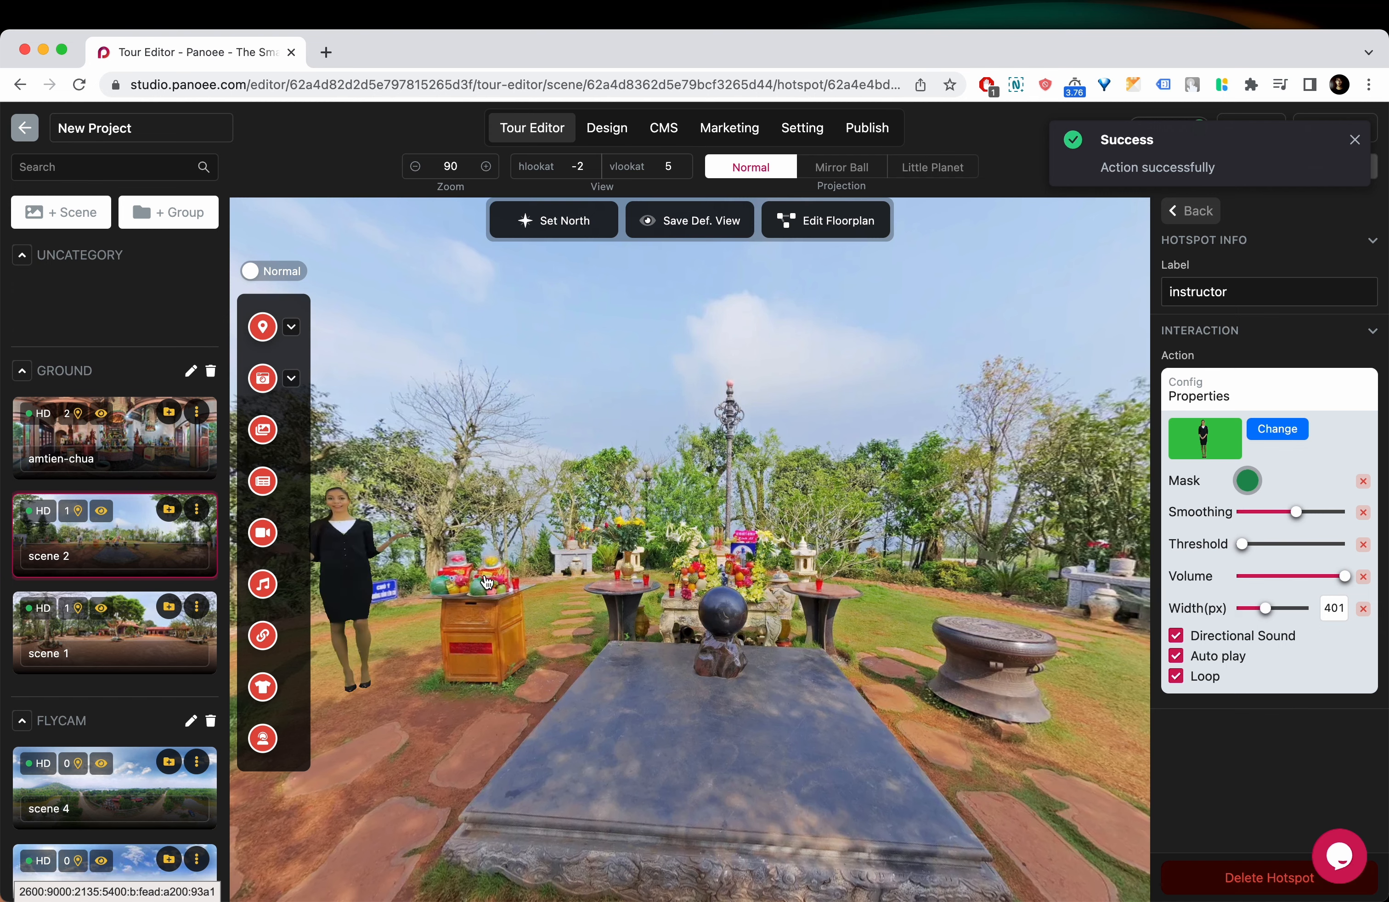
{"action": "left_click_drag", "start_coordinate": [521, 597], "coordinate": [738, 601]}
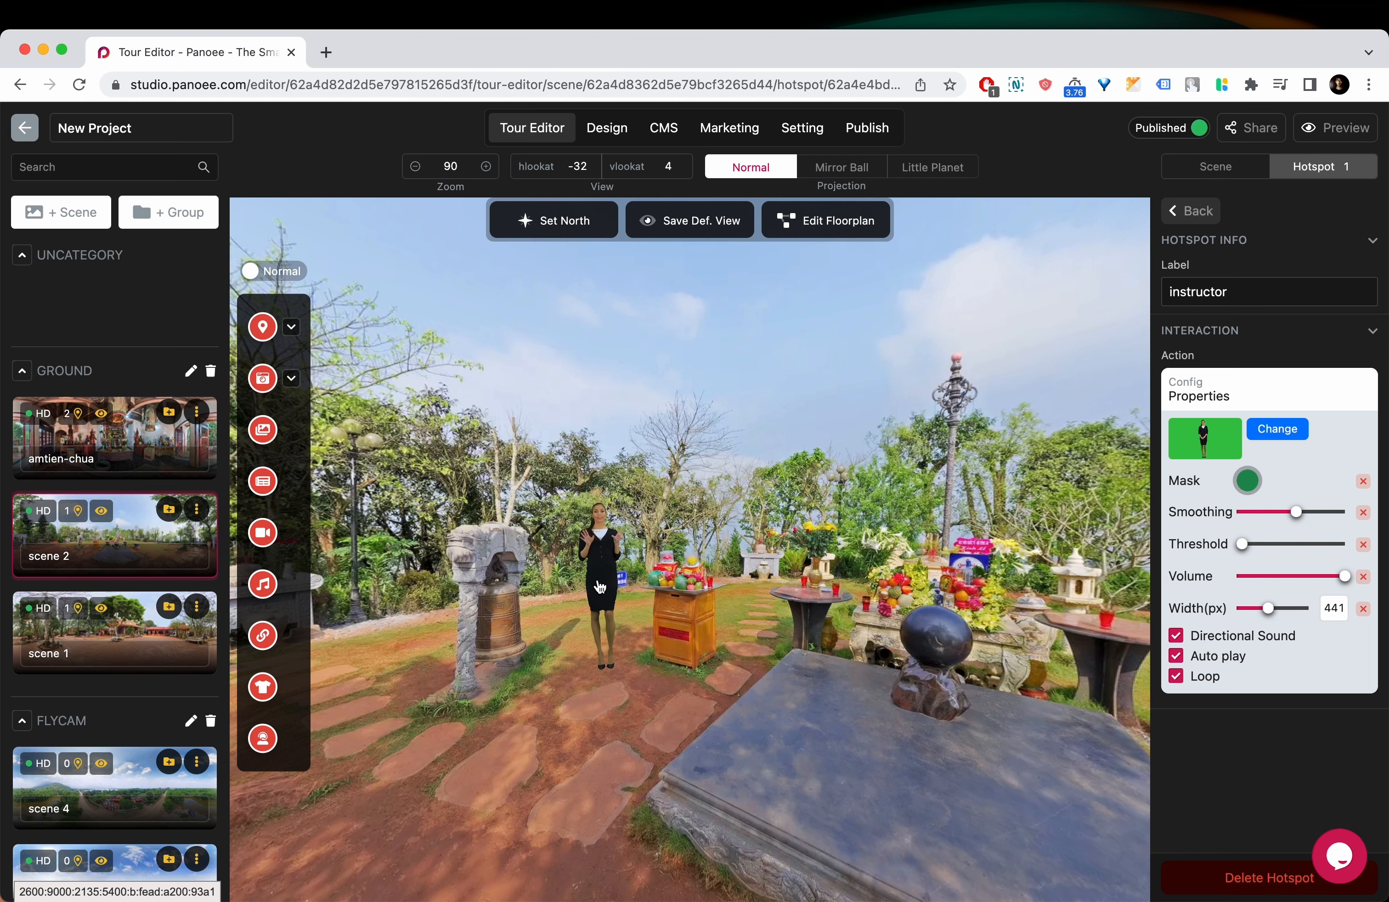
Step: Add a product hotspot on the stone drum in scene 2 and link it to the "(Paypal) Áo khoác Nam" product
{"action": "left_click_drag", "start_coordinate": [556, 621], "coordinate": [410, 623]}
{"action": "left_click_drag", "start_coordinate": [262, 687], "coordinate": [1008, 661]}
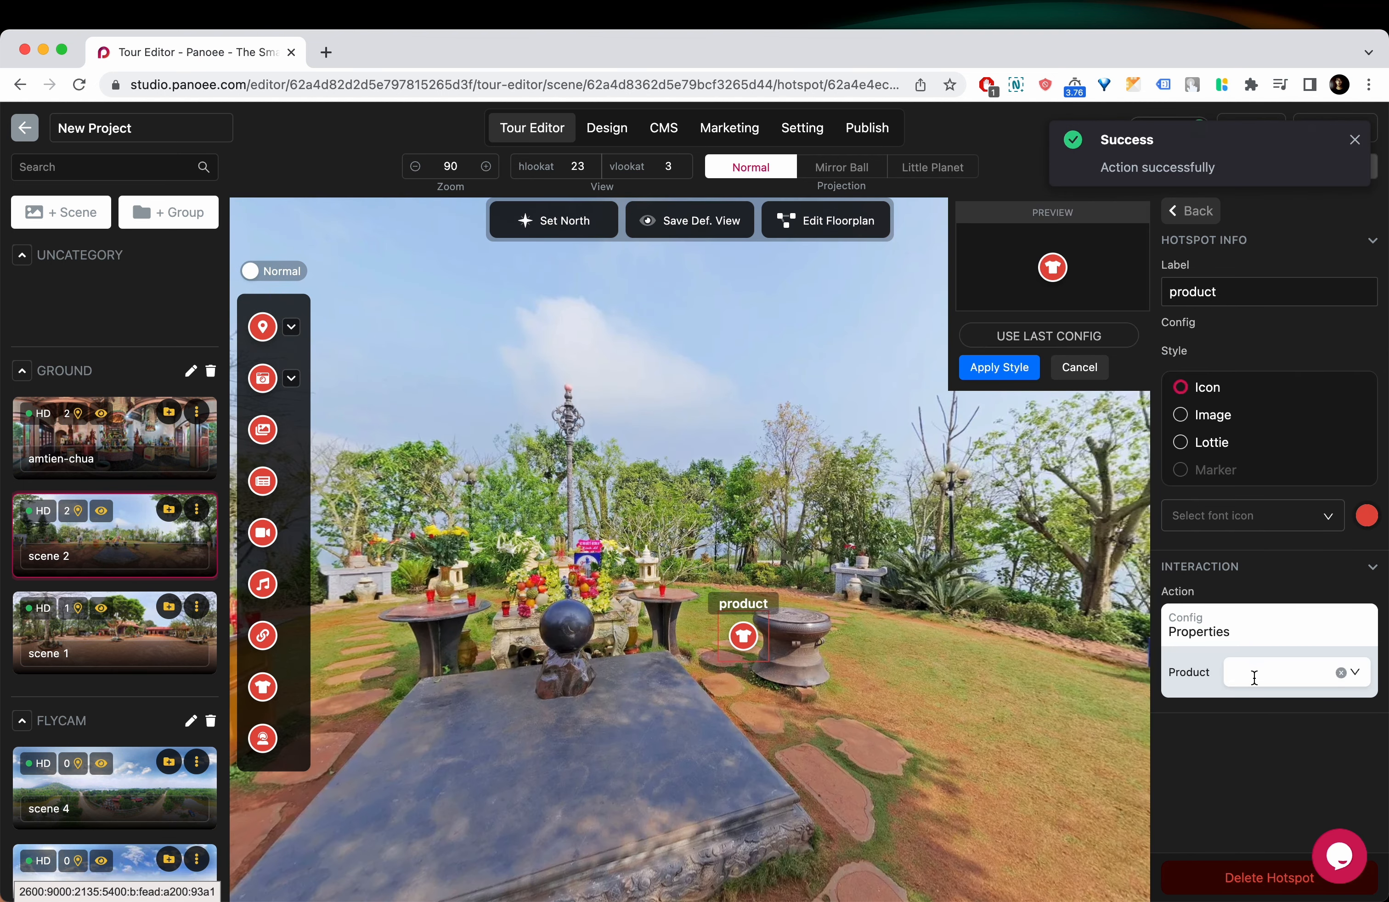
{"action": "left_click", "coordinate": [1253, 673]}
{"action": "left_click", "coordinate": [1298, 445]}
{"action": "left_click_drag", "start_coordinate": [743, 636], "coordinate": [768, 612]}
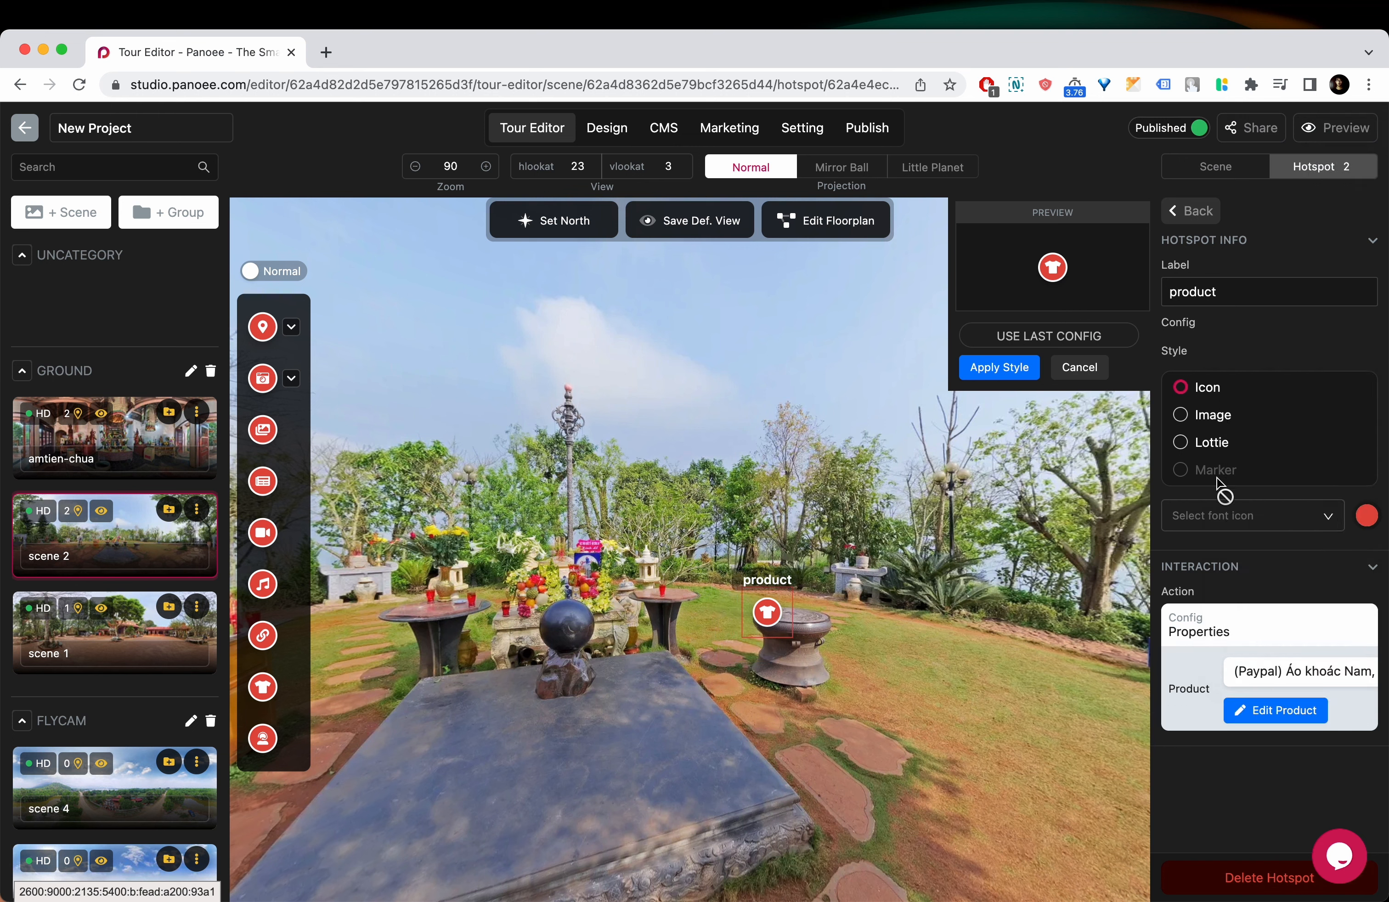
Step: Style the product hotspot with the solid praying-hands icon in light orange and apply the style
{"action": "left_click", "coordinate": [1216, 516]}
{"action": "type", "text": "pray"}
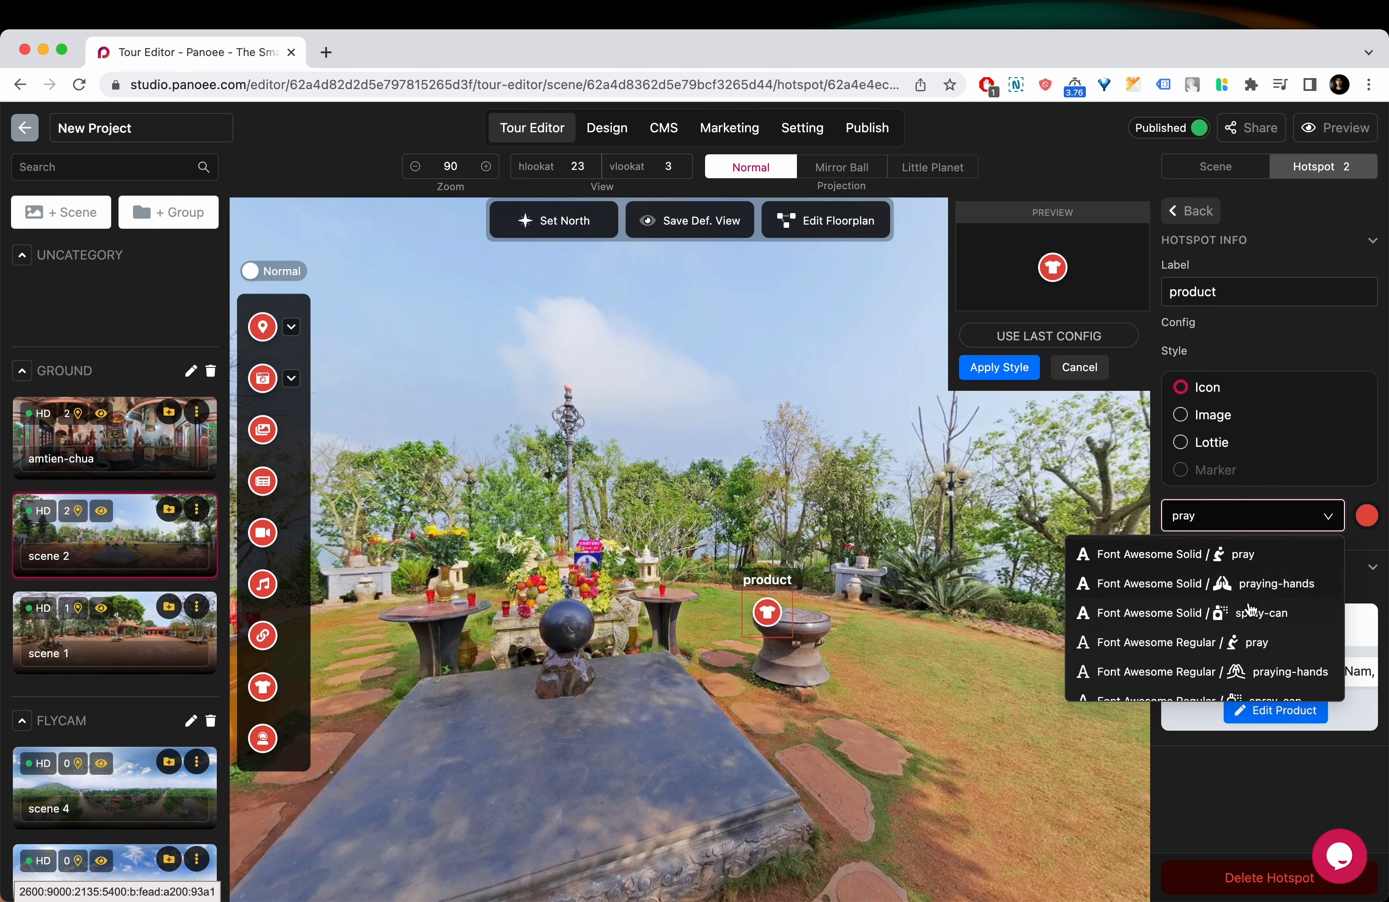
{"action": "left_click", "coordinate": [1260, 586]}
{"action": "left_click", "coordinate": [1367, 662]}
{"action": "left_click", "coordinate": [1262, 549]}
{"action": "left_click", "coordinate": [1183, 415]}
{"action": "left_click", "coordinate": [999, 368]}
Step: Add an article hotspot just behind the wooden cabinet in scene 2 and link it to the "Lam Kinh, a historical des..." article
{"action": "left_click_drag", "start_coordinate": [917, 533], "coordinate": [773, 534]}
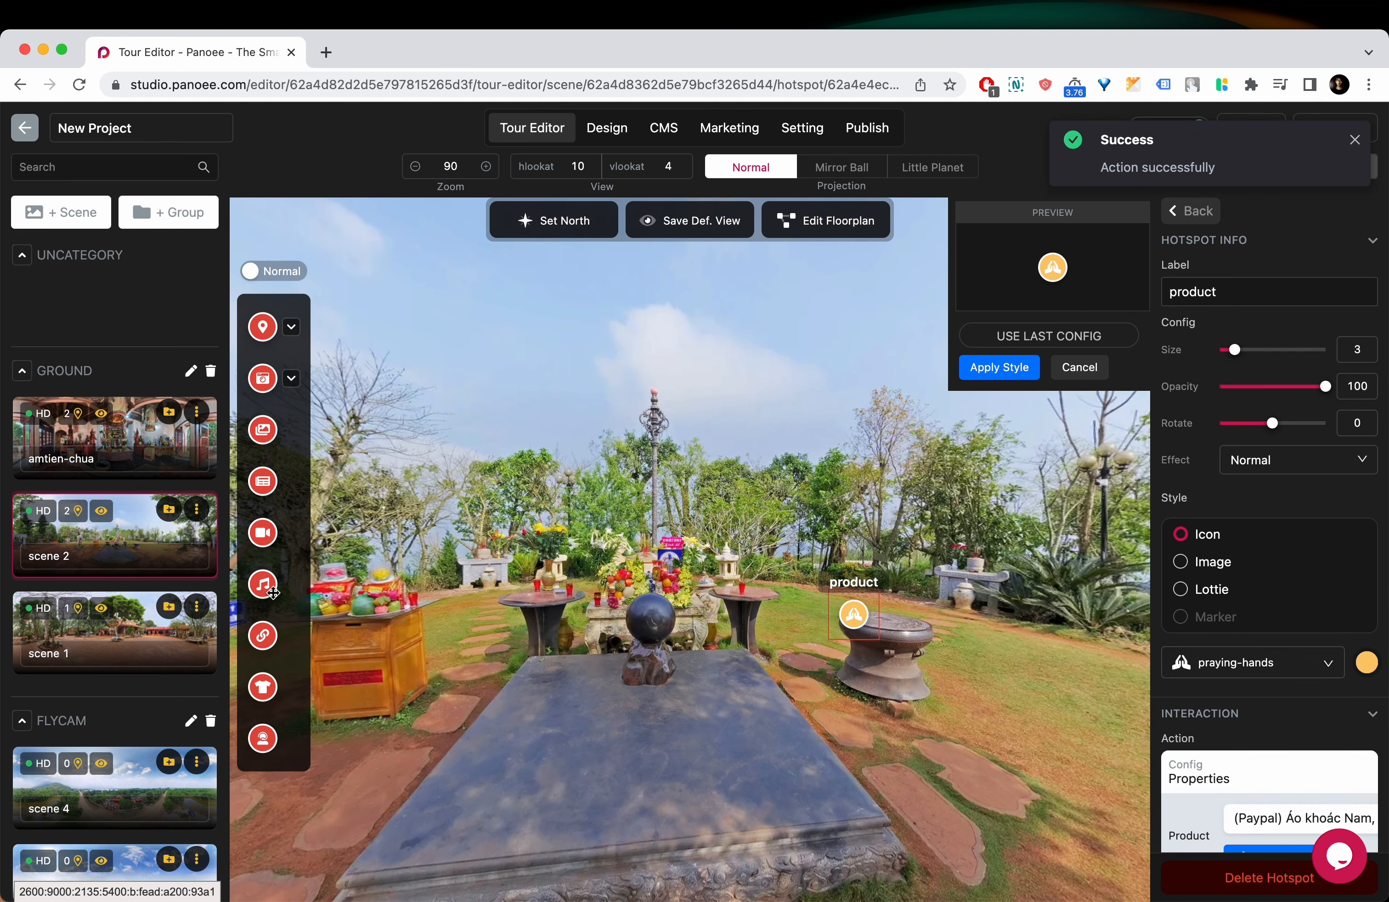
{"action": "left_click_drag", "start_coordinate": [264, 488], "coordinate": [451, 552]}
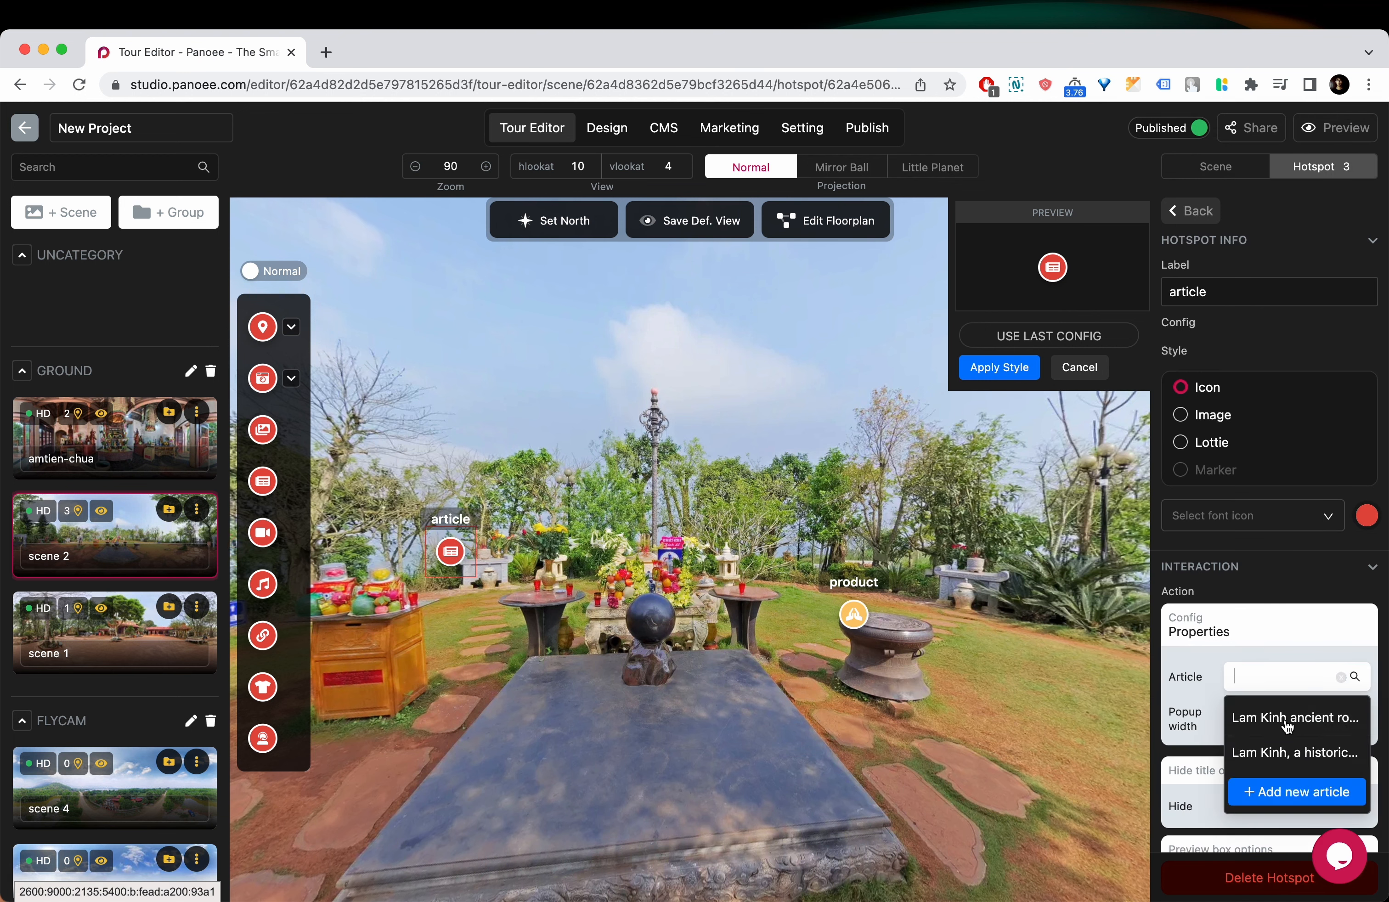
{"action": "left_click", "coordinate": [1279, 748]}
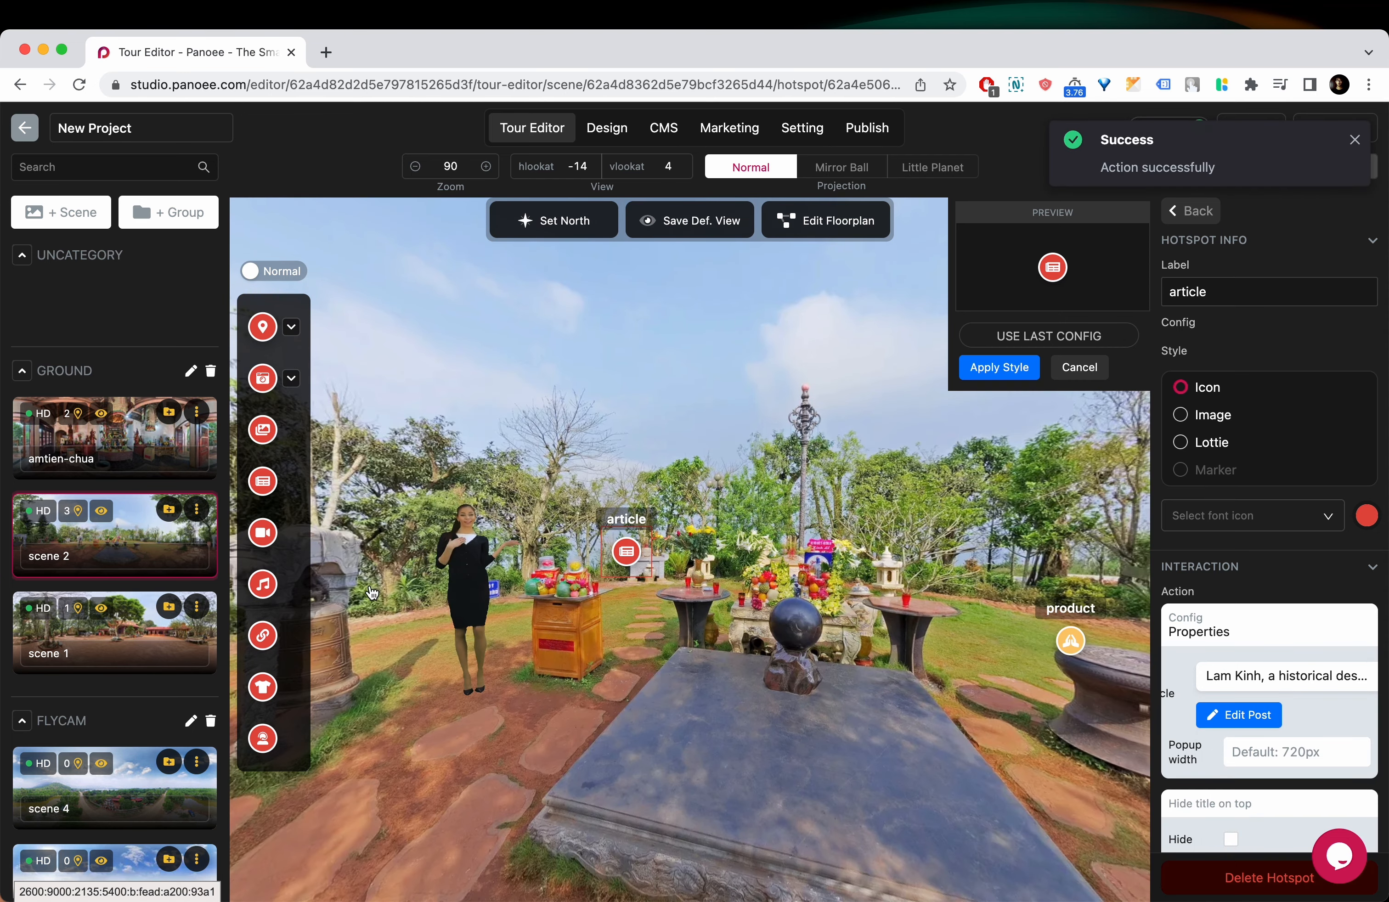
Step: Add a sound hotspot beside the large bell in scene 2
{"action": "left_click_drag", "start_coordinate": [262, 584], "coordinate": [354, 487]}
{"action": "left_click_drag", "start_coordinate": [639, 494], "coordinate": [485, 575]}
{"action": "left_click_drag", "start_coordinate": [803, 583], "coordinate": [592, 585]}
Step: Draw a polygon article hotspot around the small round table left of the altar and the flowers behind it
{"action": "left_click", "coordinate": [274, 271]}
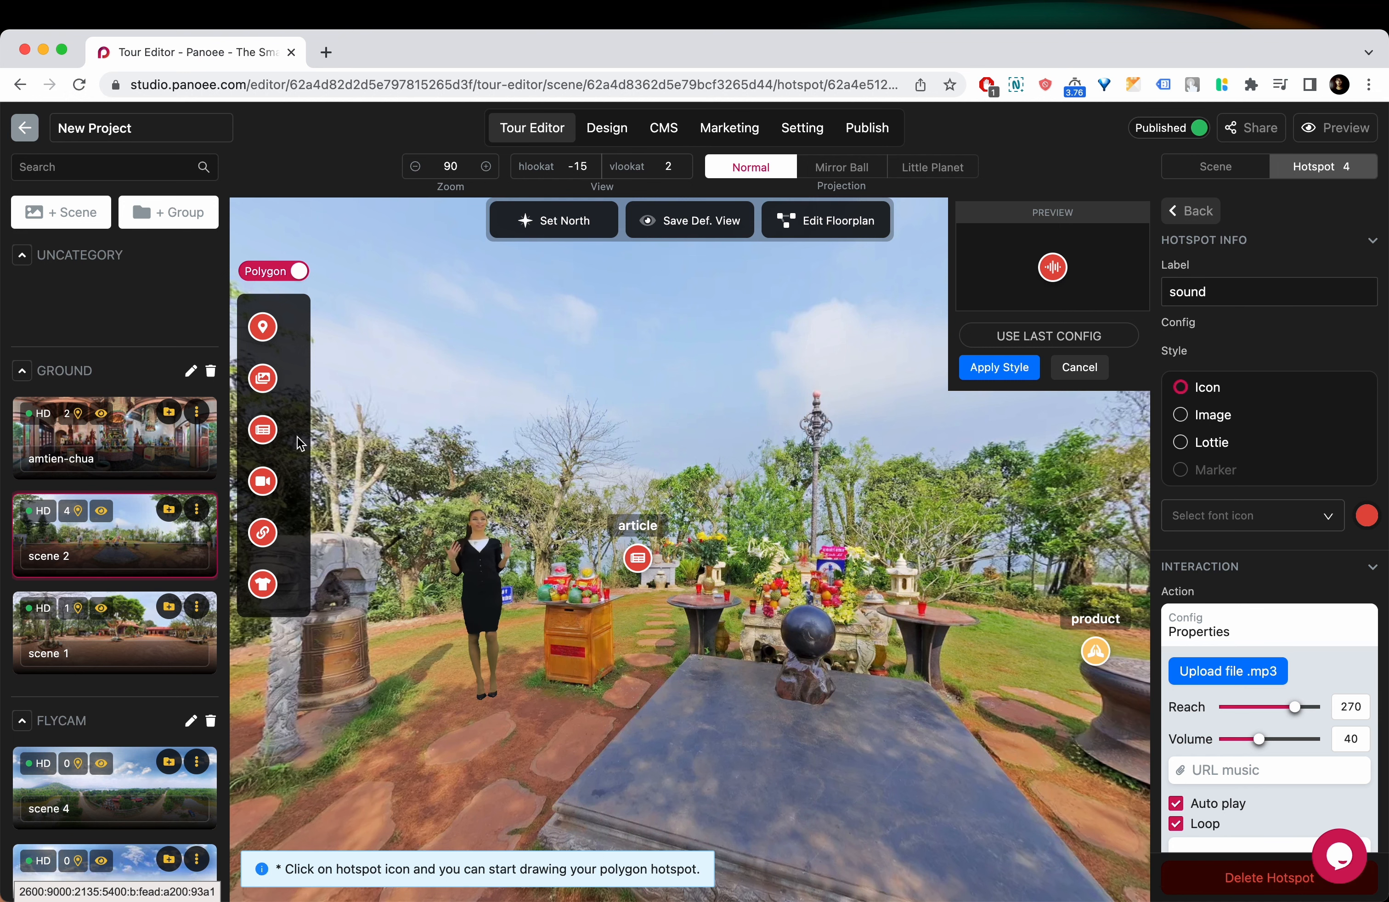
{"action": "left_click", "coordinate": [262, 430]}
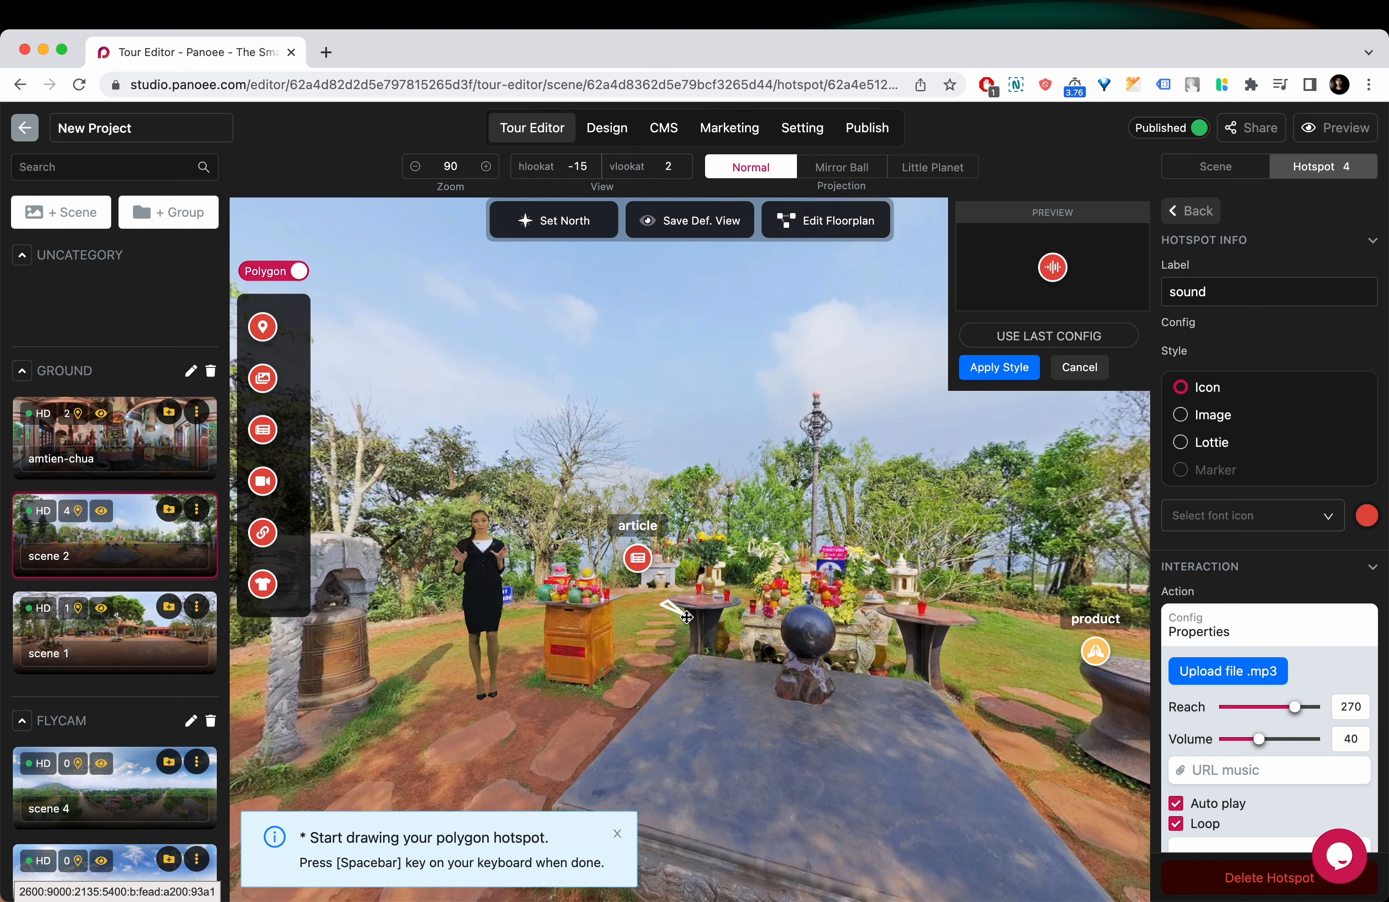
{"action": "left_click", "coordinate": [729, 612]}
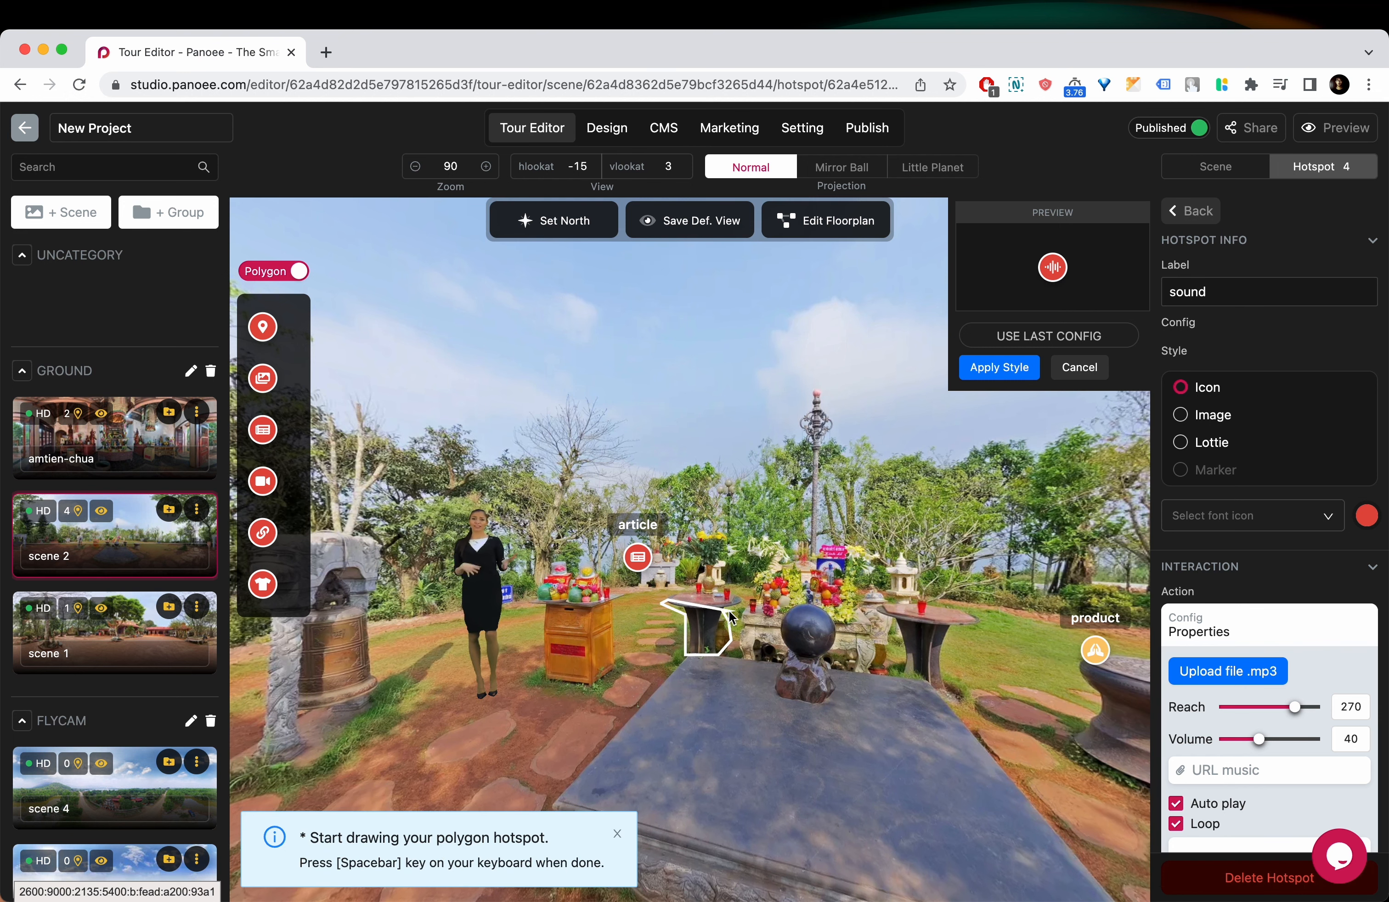
{"action": "left_click", "coordinate": [727, 538]}
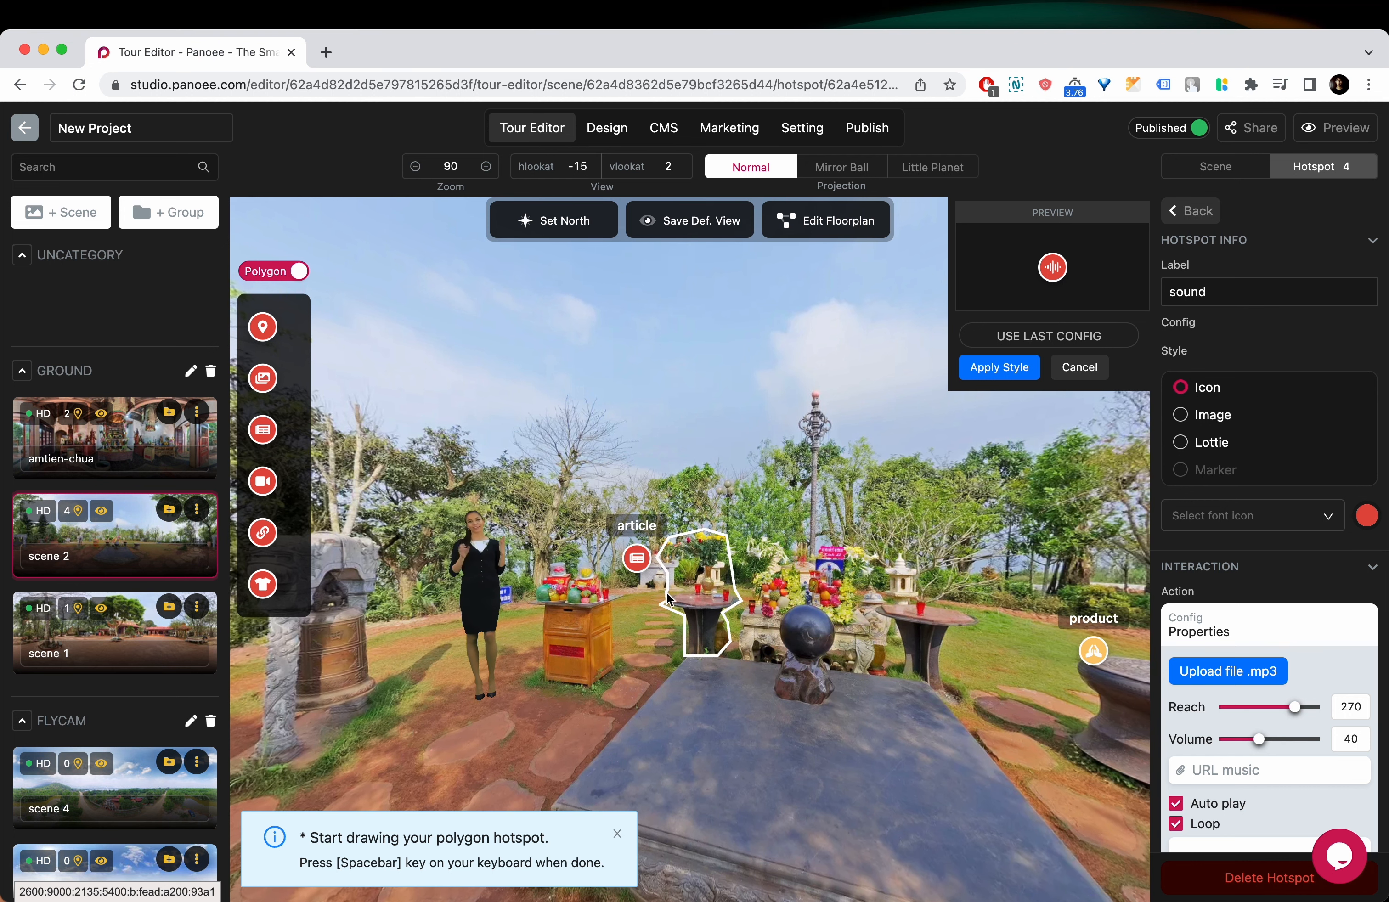
{"action": "key", "text": "space"}
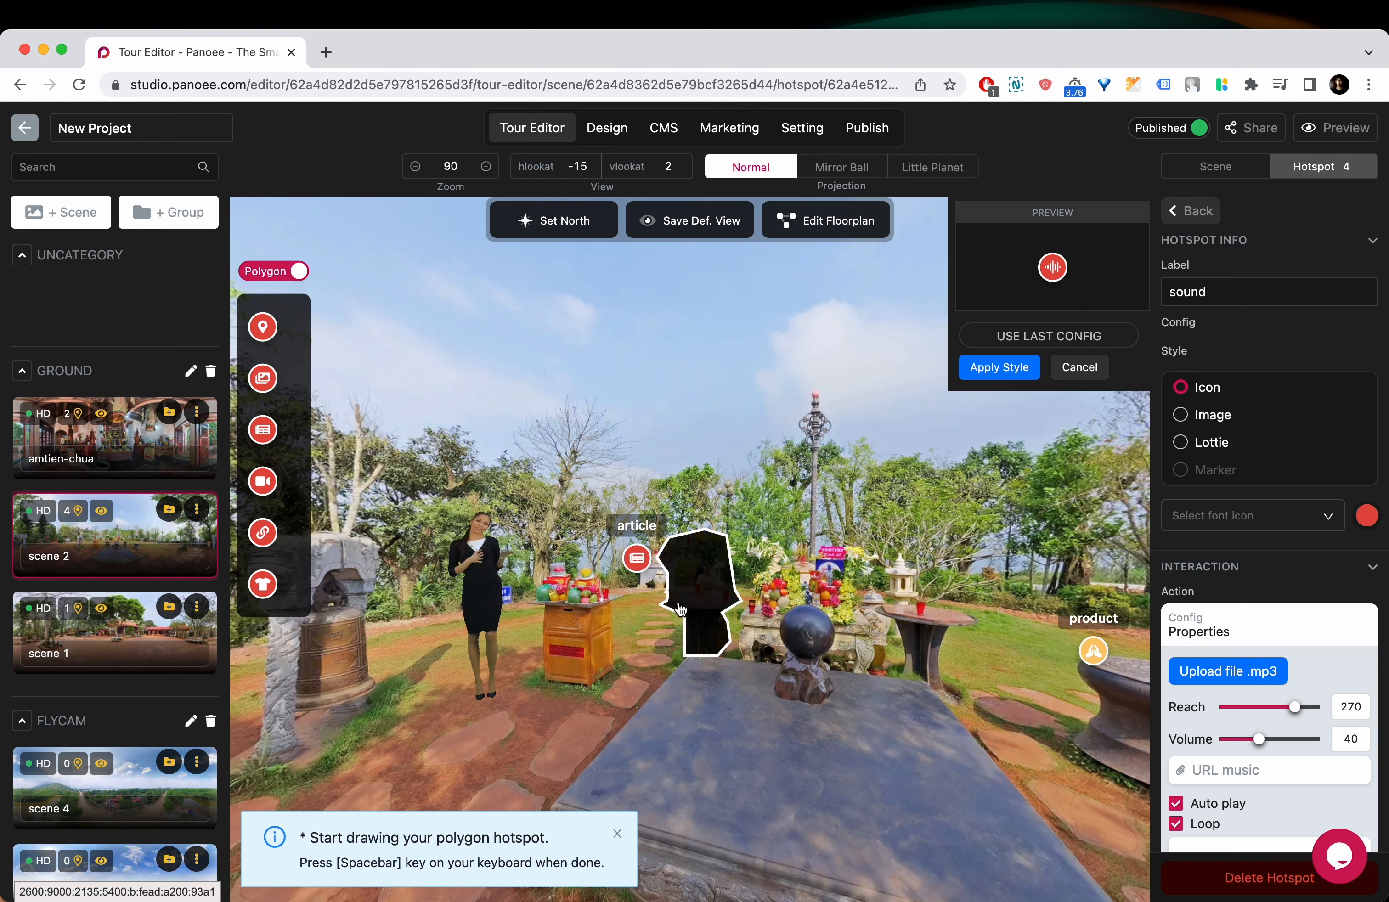
Step: Label the polygon hotspot "Learn more", link it to the "Lam Kinh, a historical des..." article and return to normal hotspot mode
{"action": "double_click", "coordinate": [1227, 291]}
{"action": "type", "text": "Learn more"}
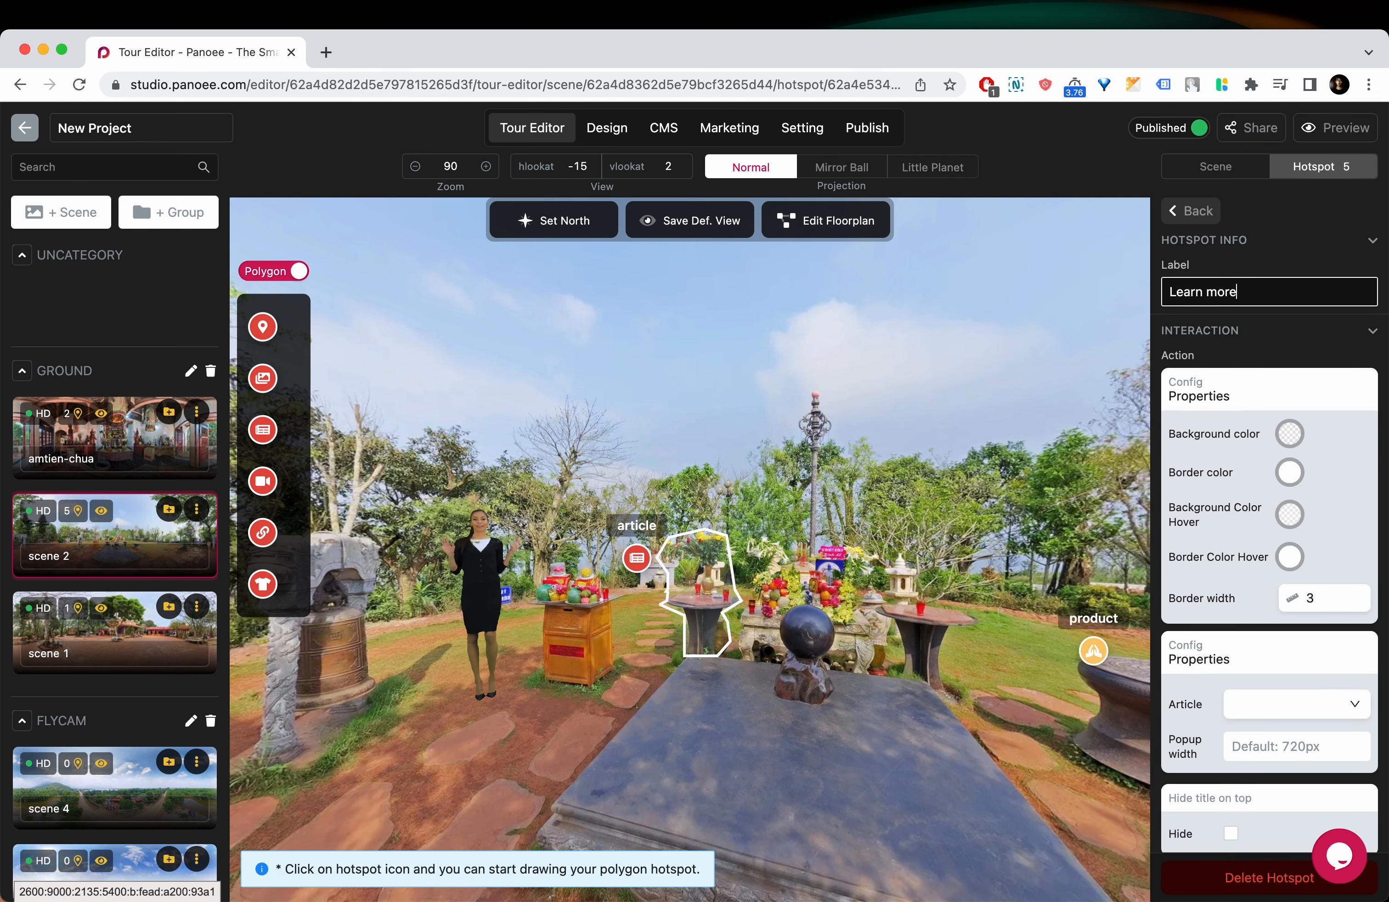
{"action": "left_click", "coordinate": [1297, 704]}
{"action": "left_click", "coordinate": [1262, 769]}
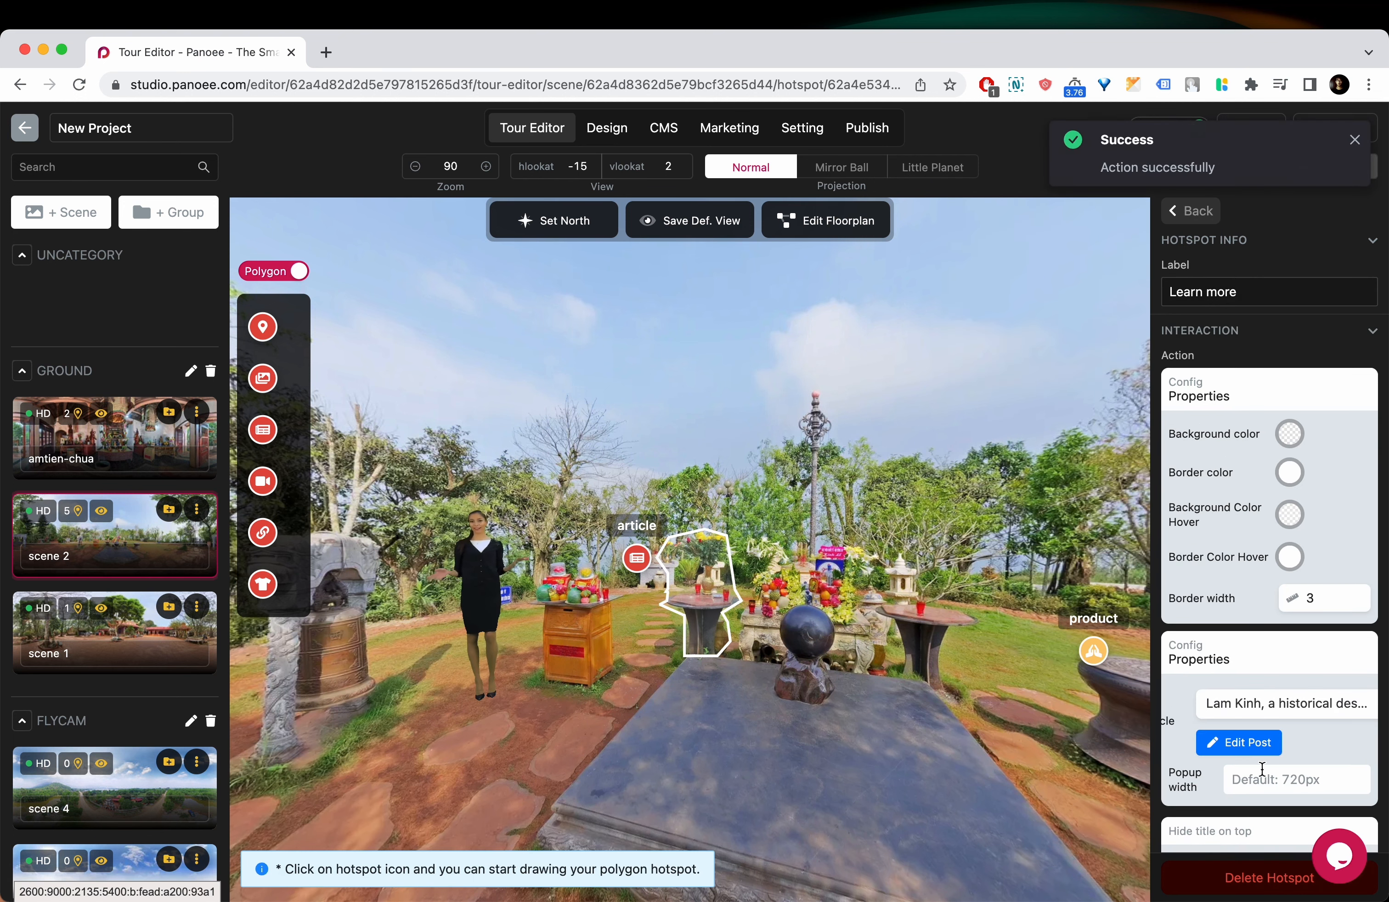
{"action": "left_click", "coordinate": [273, 271]}
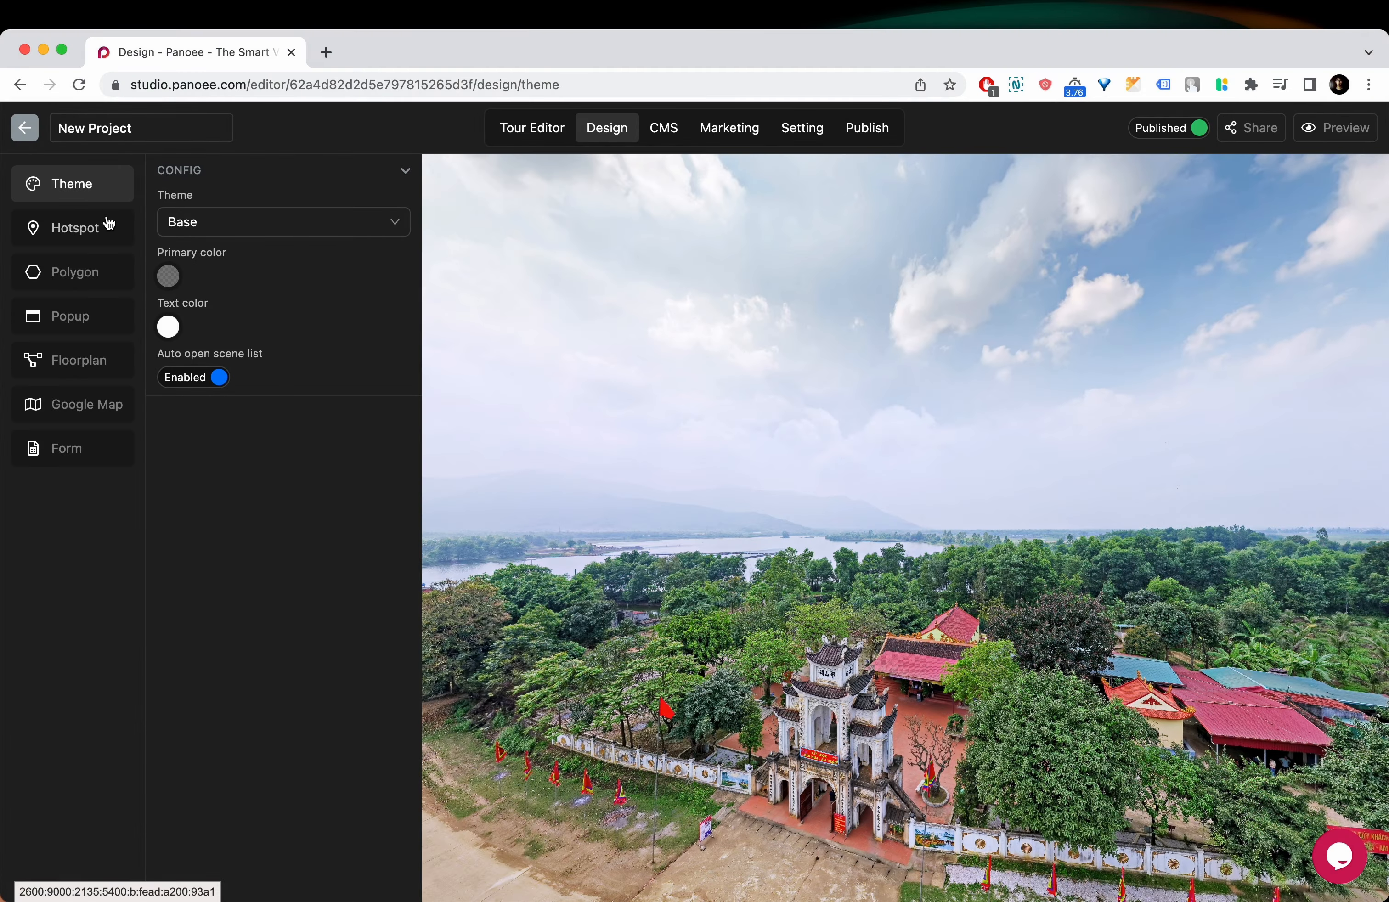
Step: Look over the available tour themes and the floorplan and Google Map design settings
{"action": "left_click", "coordinate": [197, 222]}
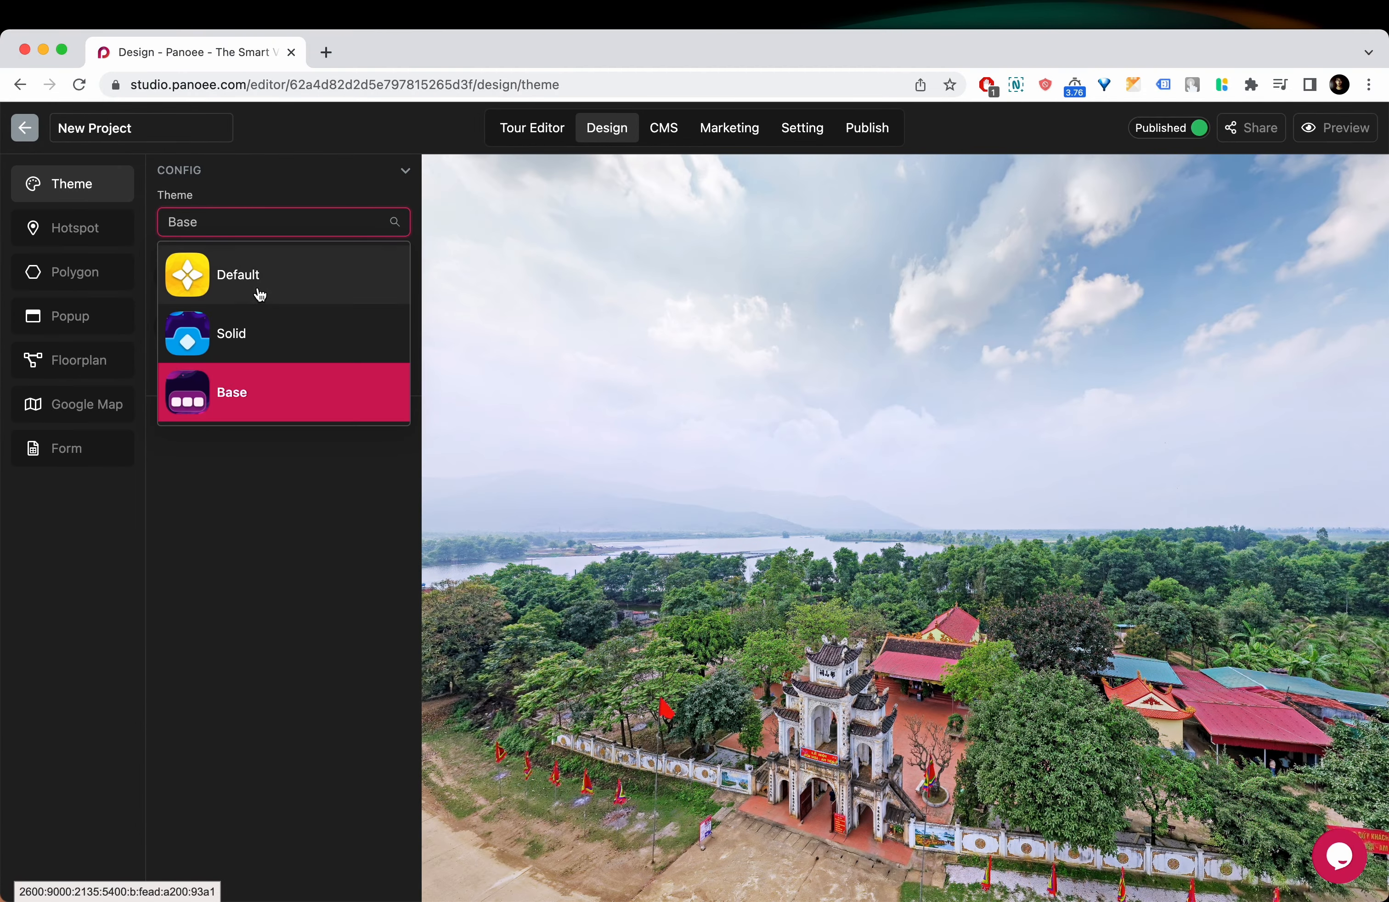
{"action": "left_click", "coordinate": [78, 360]}
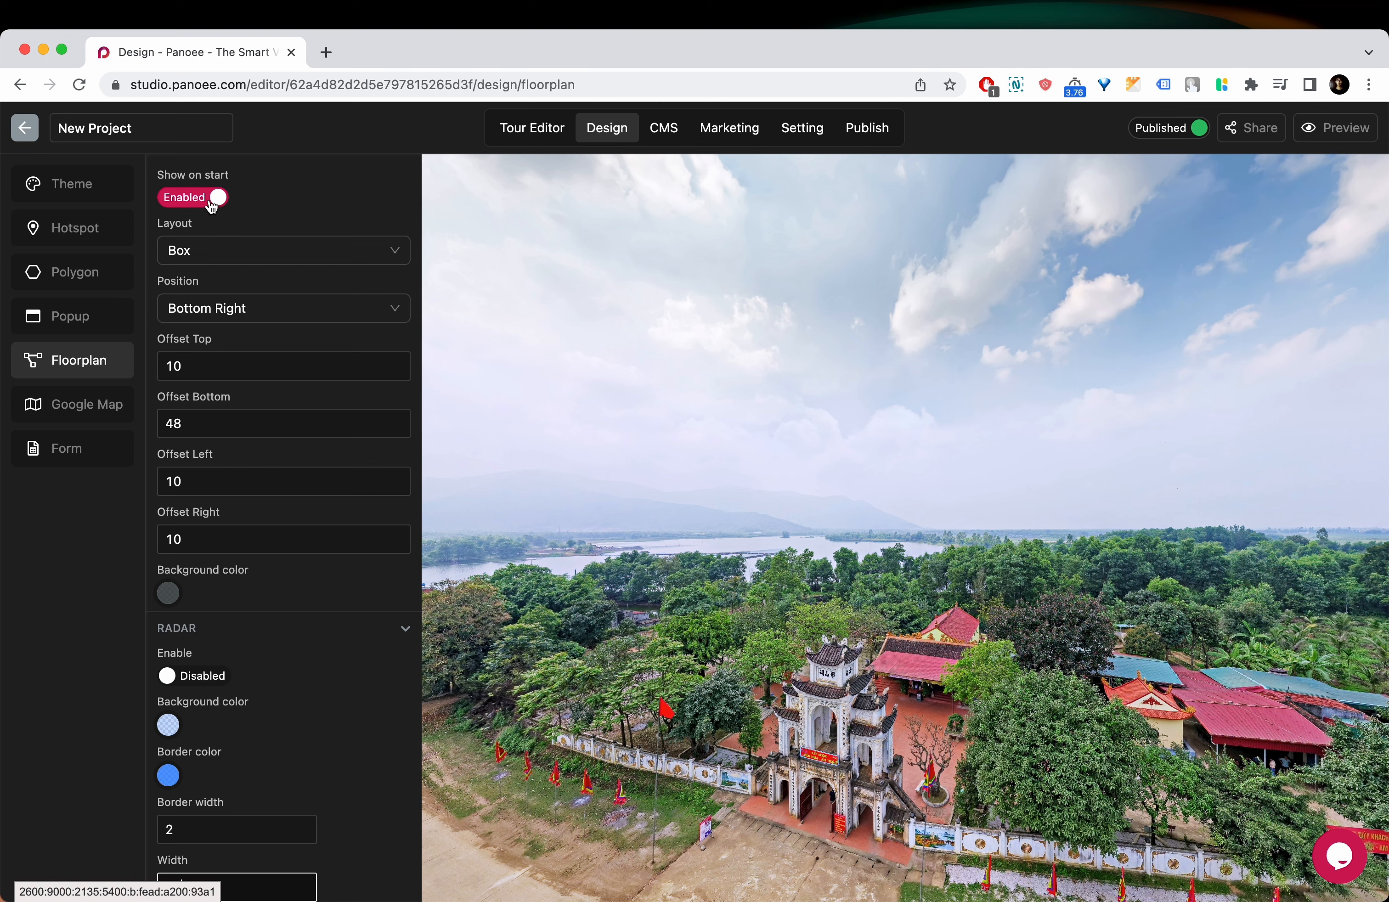
{"action": "scroll", "coordinate": [210, 309], "scroll_direction": "down", "scroll_amount": 5}
{"action": "left_click", "coordinate": [213, 533]}
{"action": "left_click", "coordinate": [91, 419]}
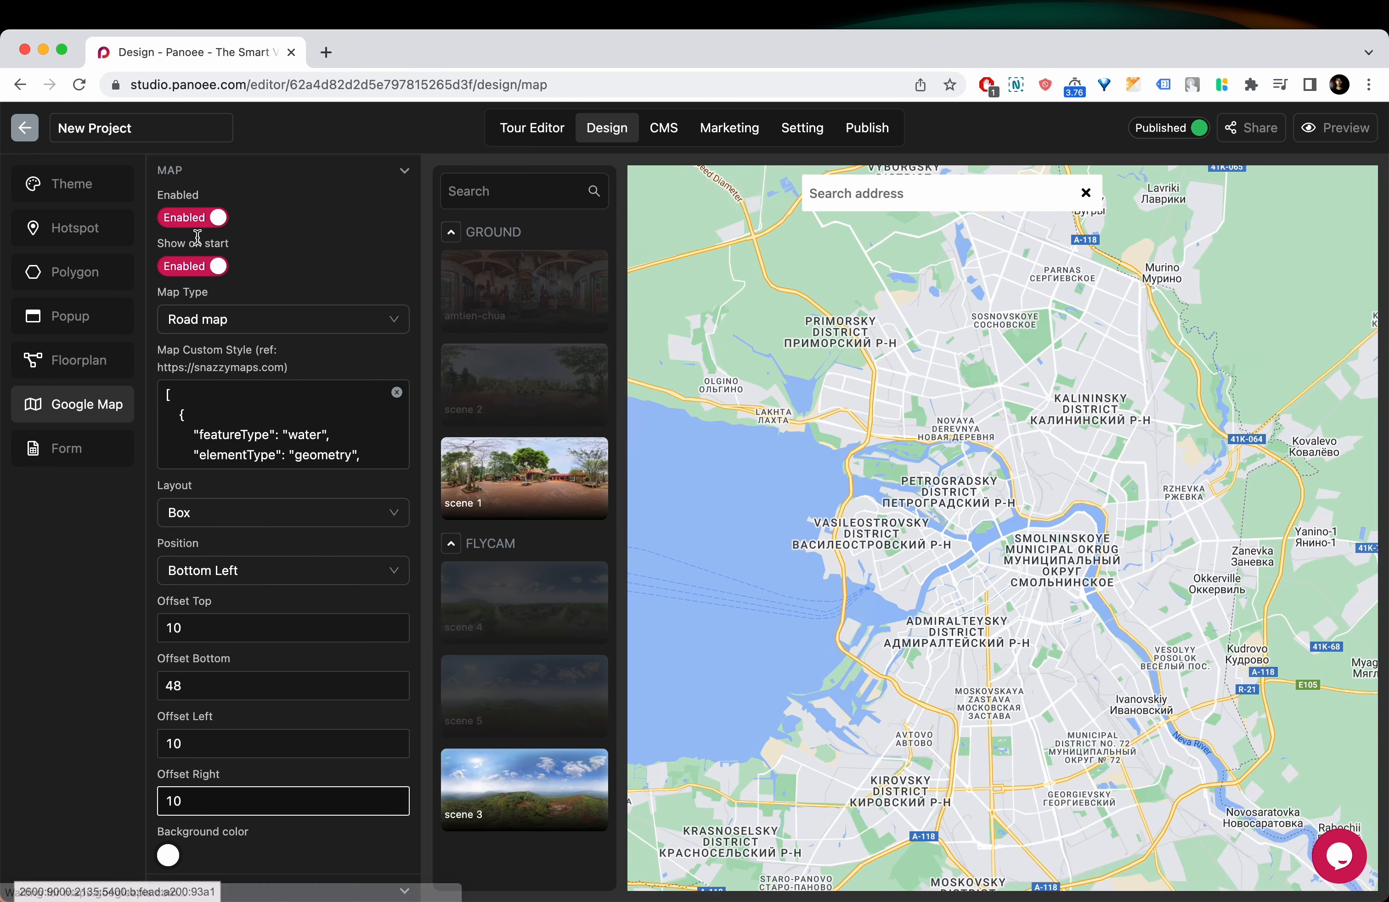
Step: Set the tour's SEO meta title to "Lam Kinh - Thanh Hoa" and its description to "metadata description"
{"action": "left_click", "coordinate": [729, 128]}
{"action": "left_click", "coordinate": [331, 222]}
{"action": "type", "text": "Lam Kinh - Thanh Hoa"}
{"action": "key", "text": "Tab"}
{"action": "type", "text": "metadata"}
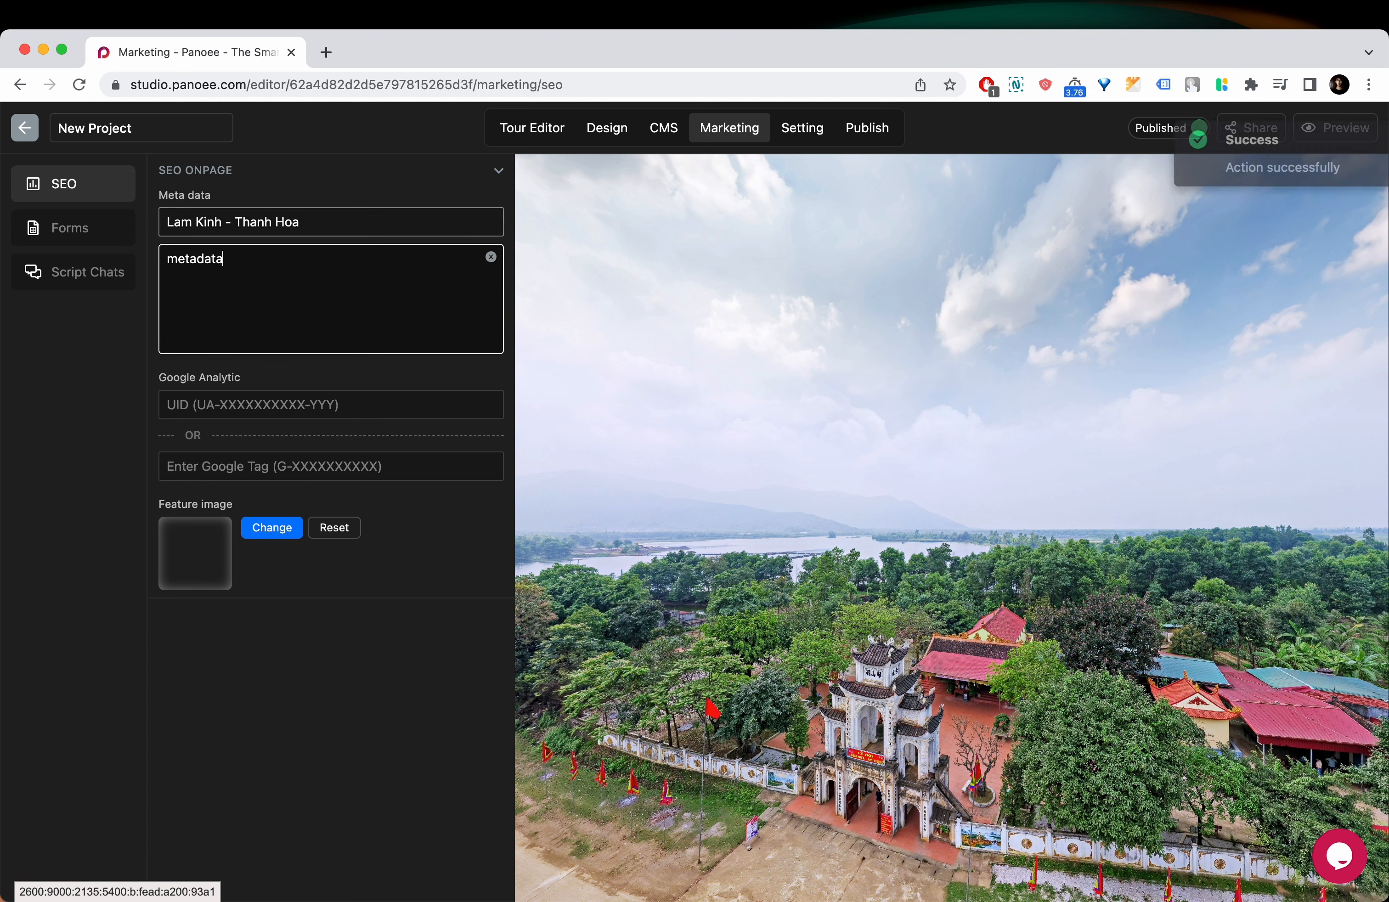
{"action": "type", "text": " description"}
{"action": "key", "text": "Tab"}
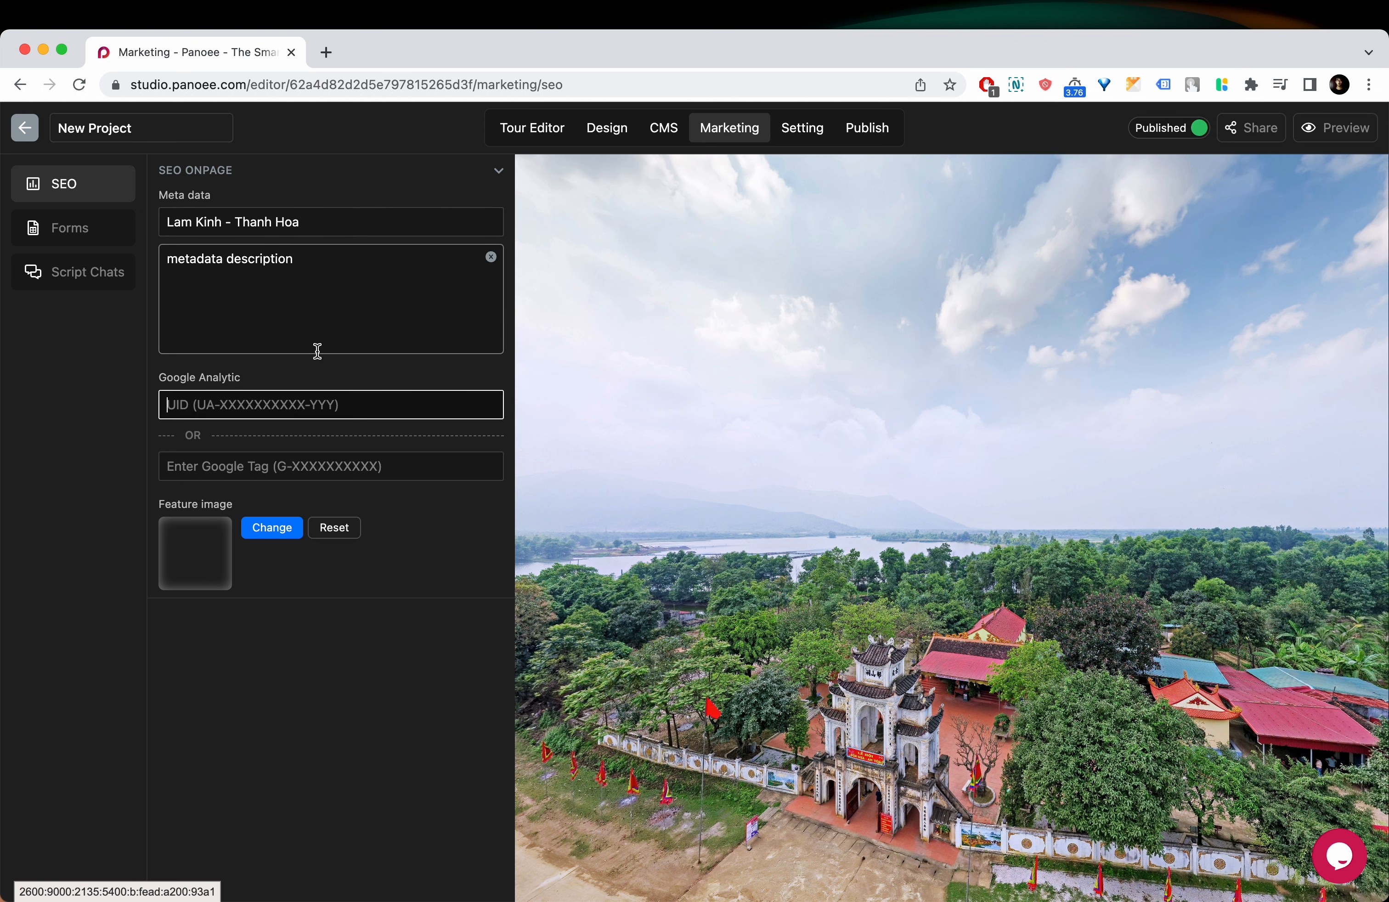
Step: Enter a Google Analytics UID and set the aerial temple photo as the tour's feature image
{"action": "type", "text": "UA-01242215"}
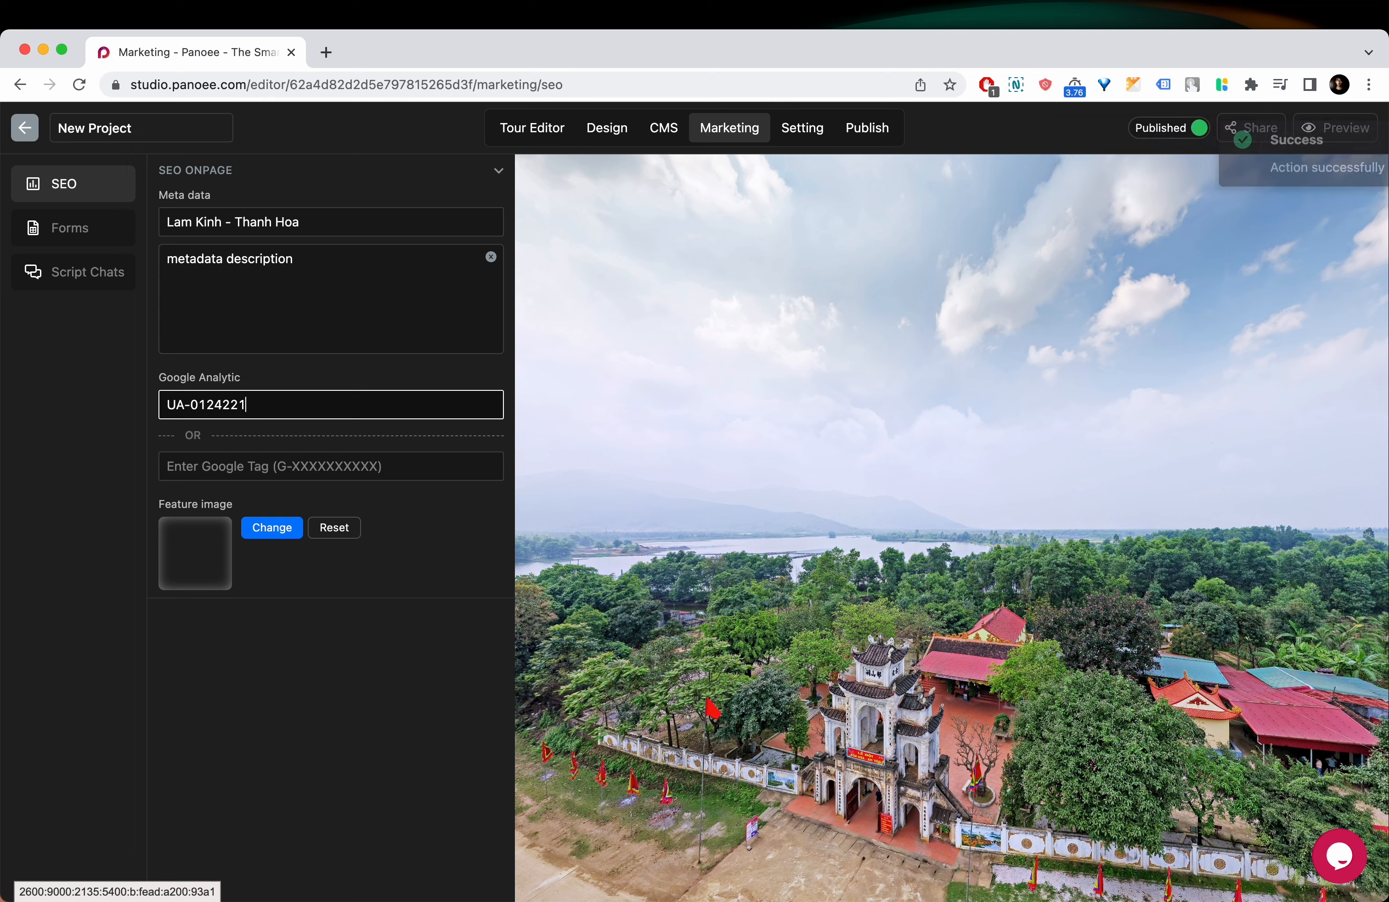
{"action": "left_click", "coordinate": [280, 541]}
{"action": "left_click", "coordinate": [881, 413]}
{"action": "left_click", "coordinate": [1008, 841]}
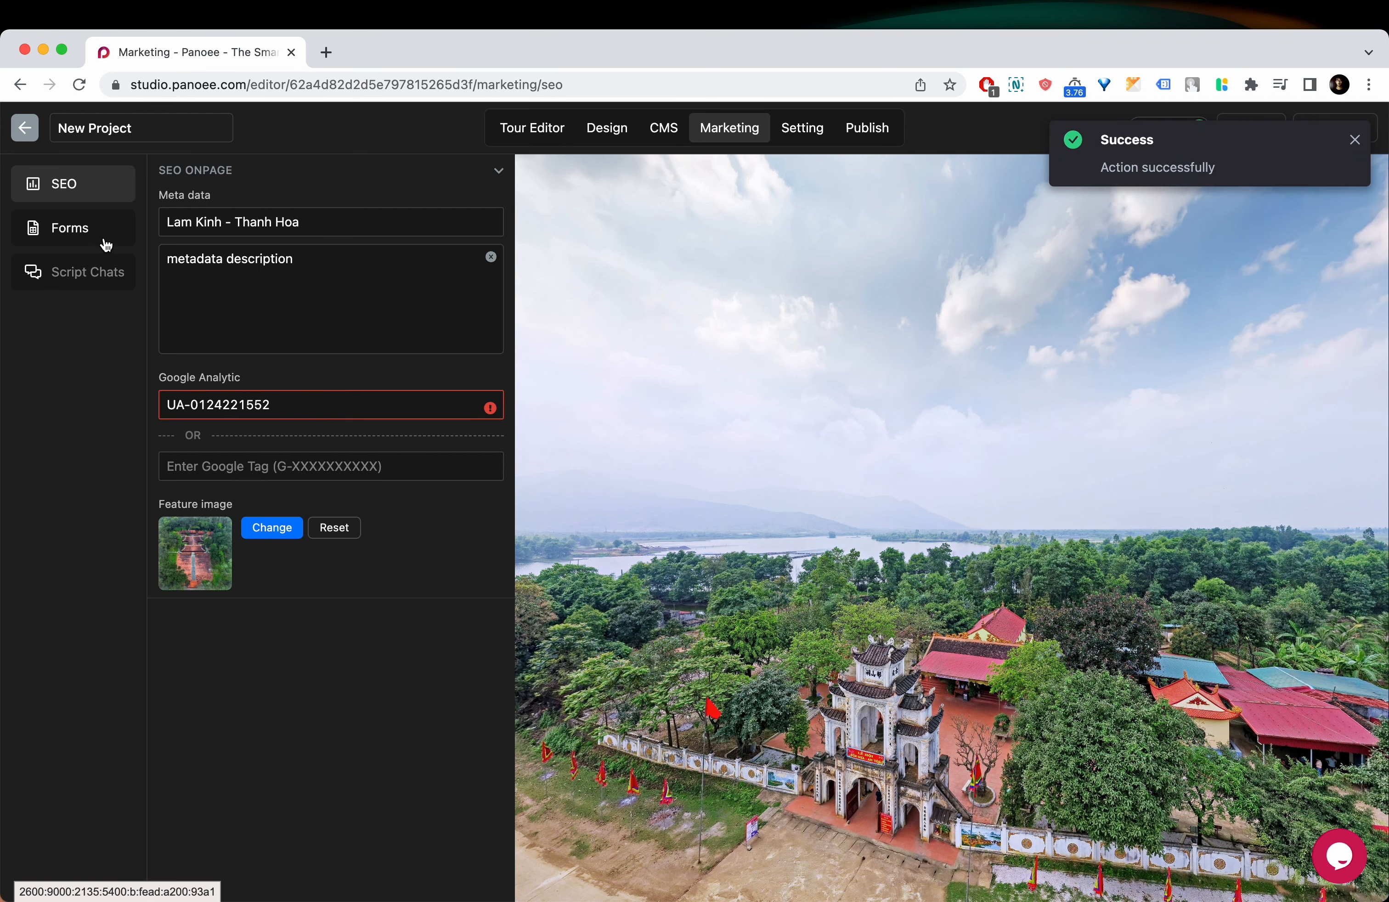
Step: Look through the marketing forms and script chats, and open the initial scene choices in the tour's content settings
{"action": "left_click", "coordinate": [105, 243]}
{"action": "left_click", "coordinate": [91, 273]}
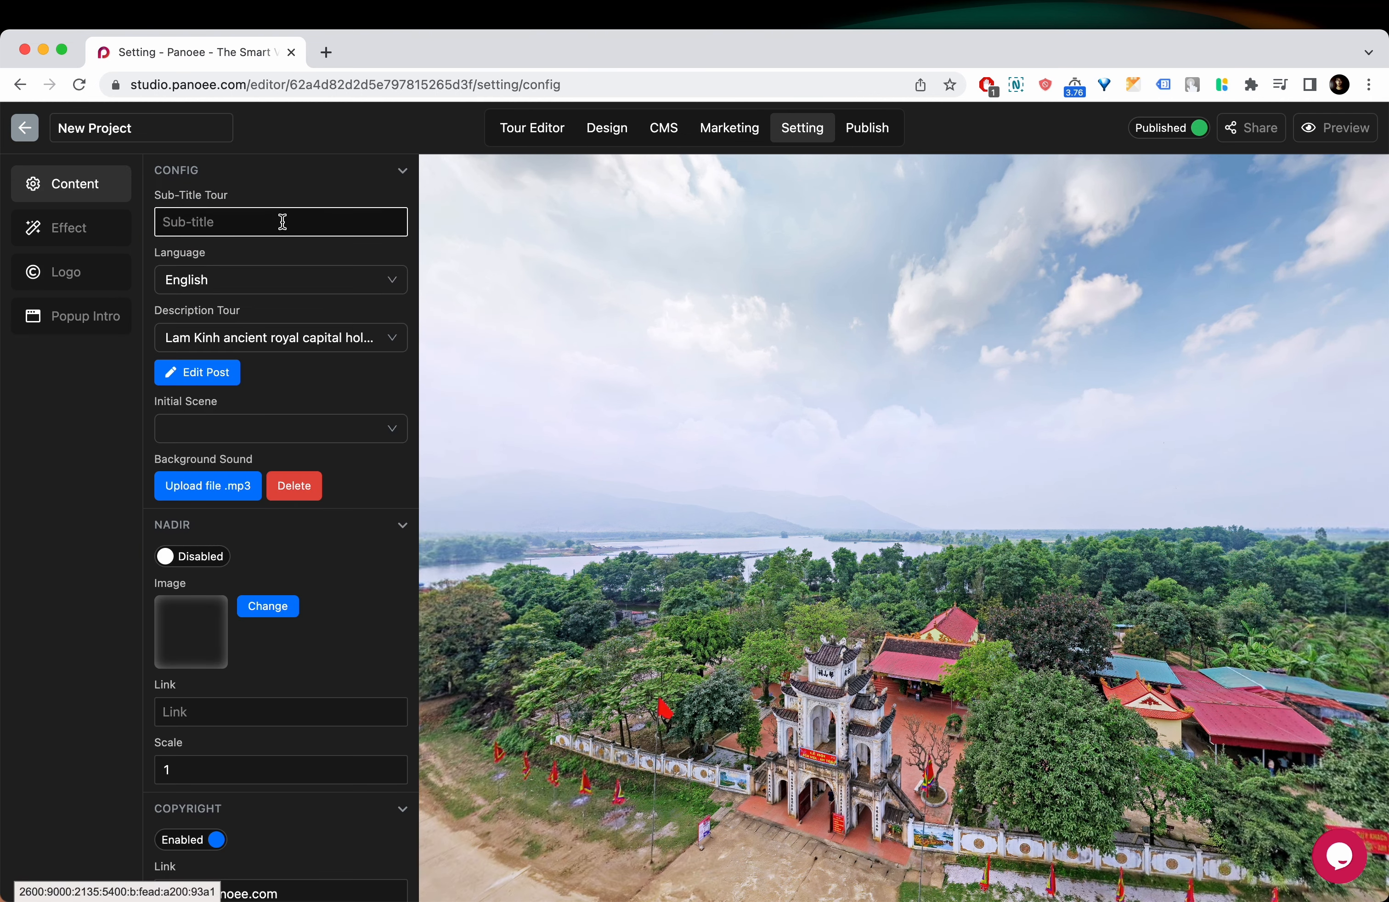
{"action": "left_click", "coordinate": [269, 391]}
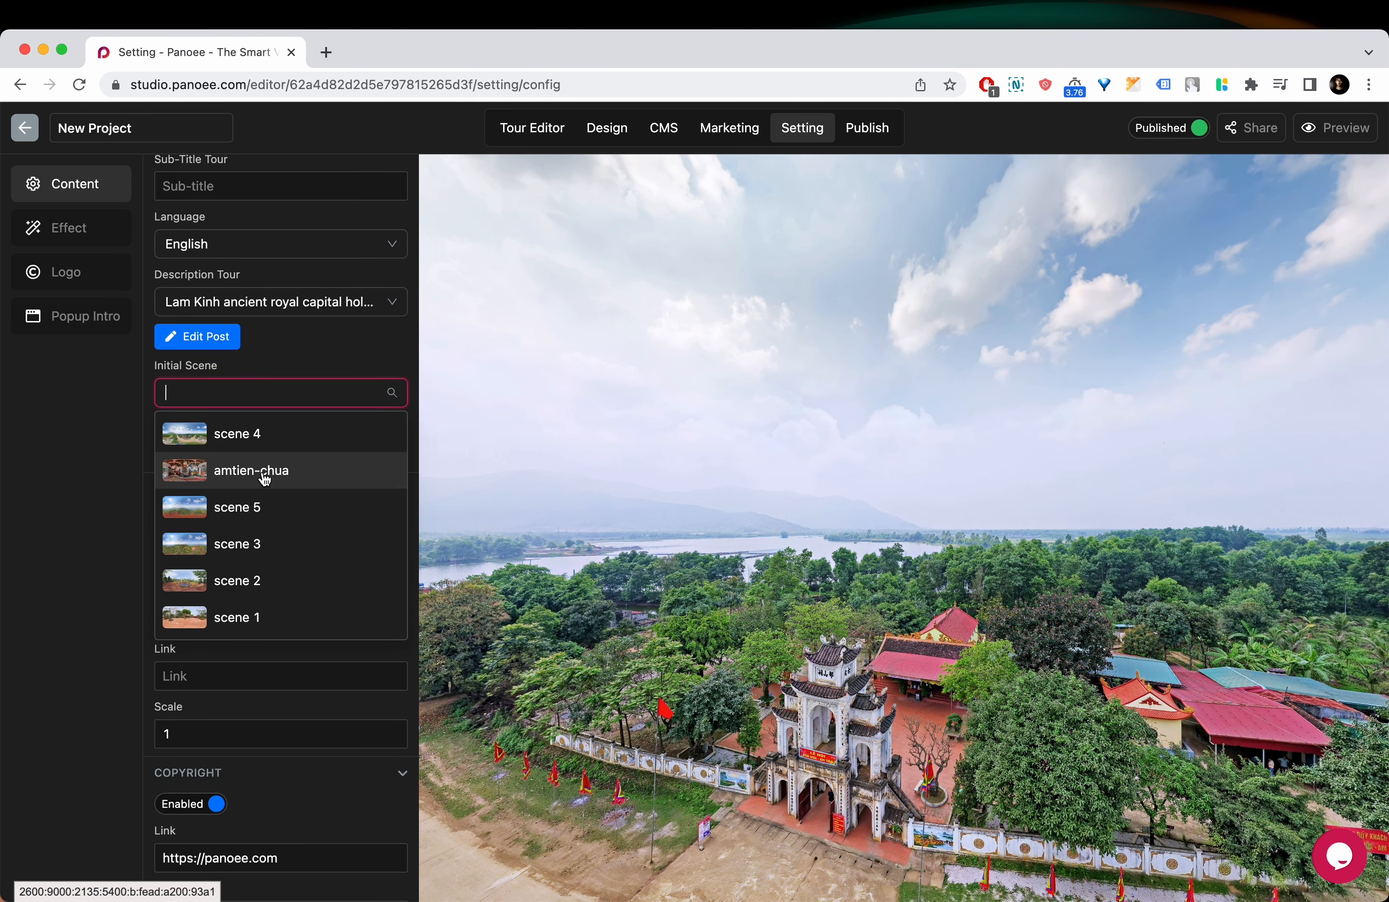